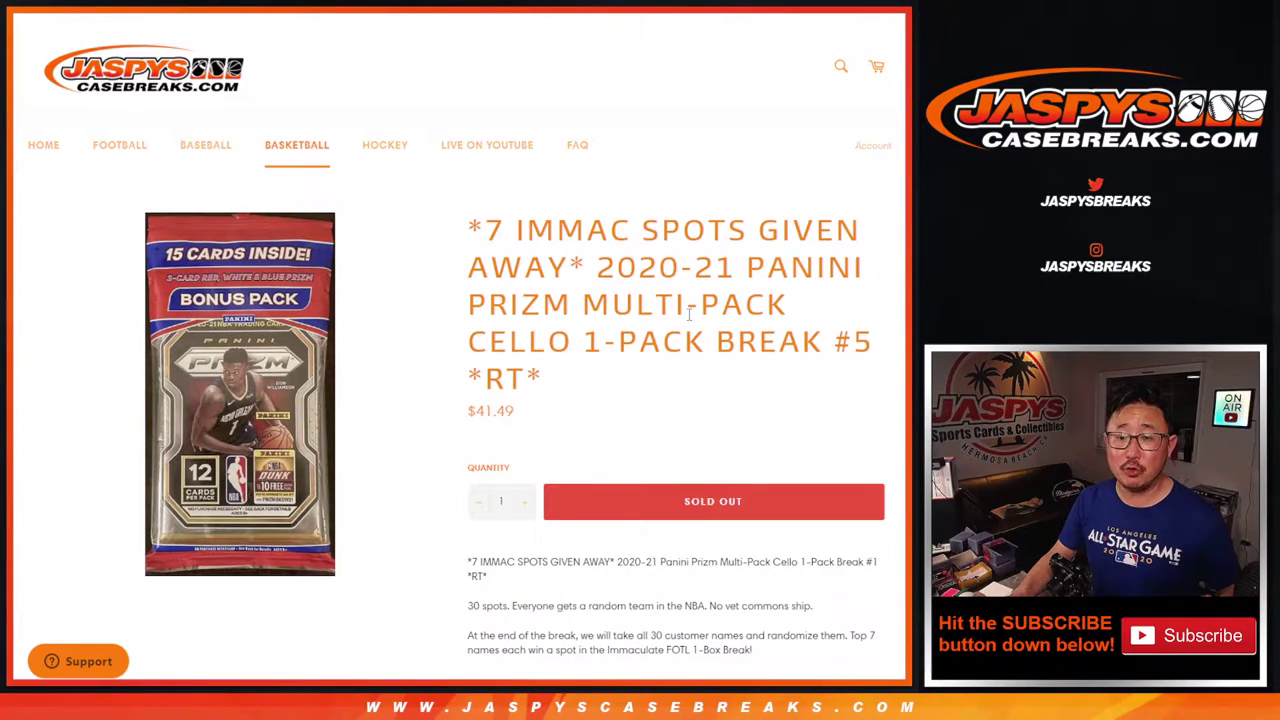
- Highlight the giveaway spots phrase in the break title, then roll two virtual dice
drag(600, 268, 620, 387)
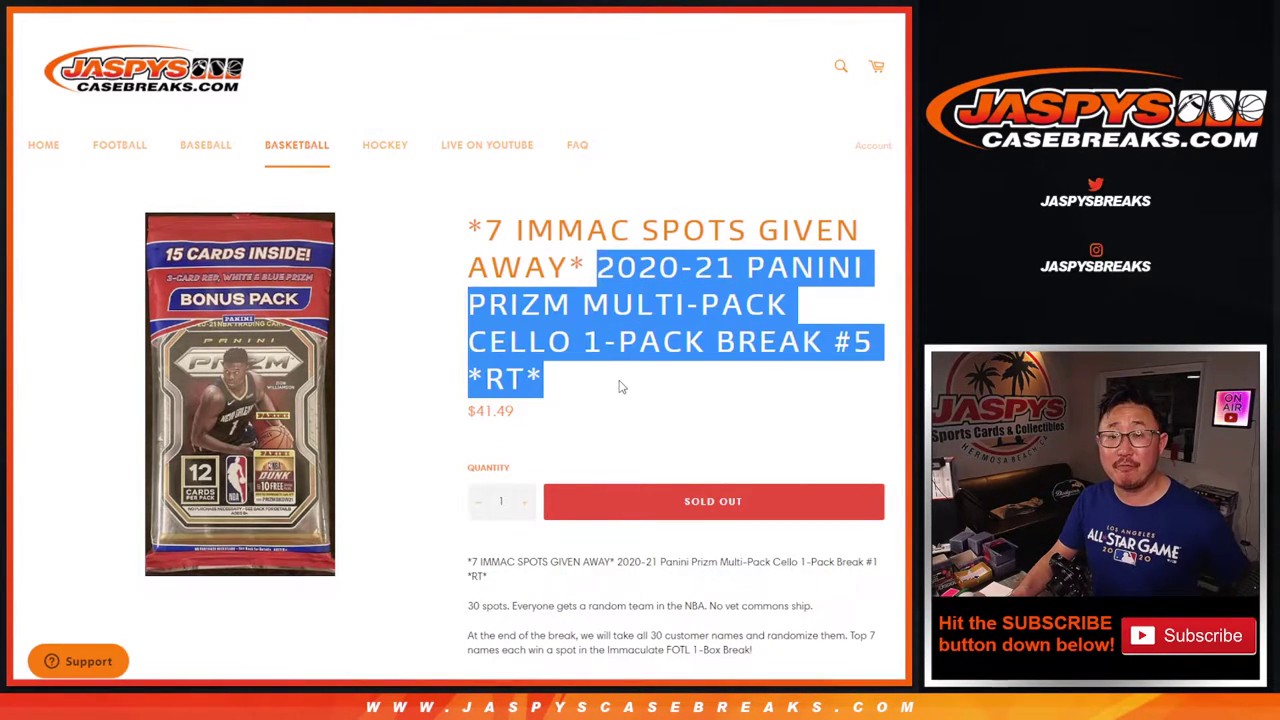
click(620, 387)
drag(575, 261, 470, 228)
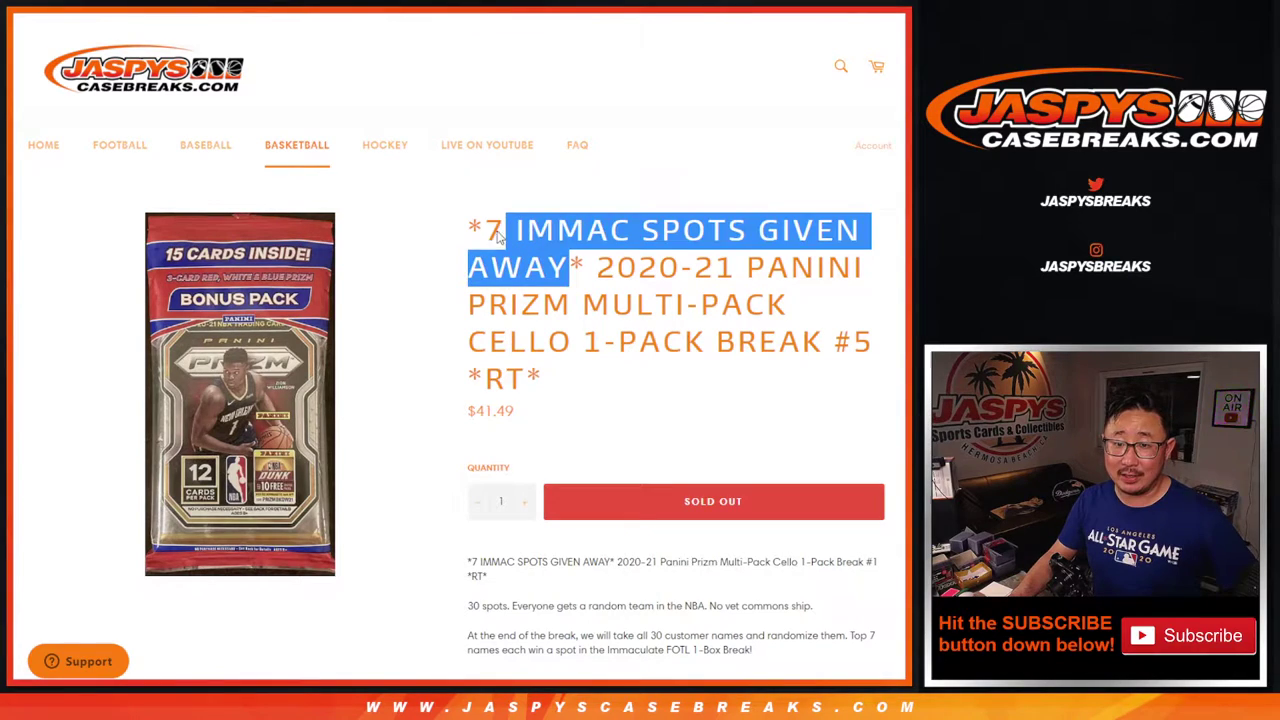
click(629, 248)
scroll(777, 423, down, 1)
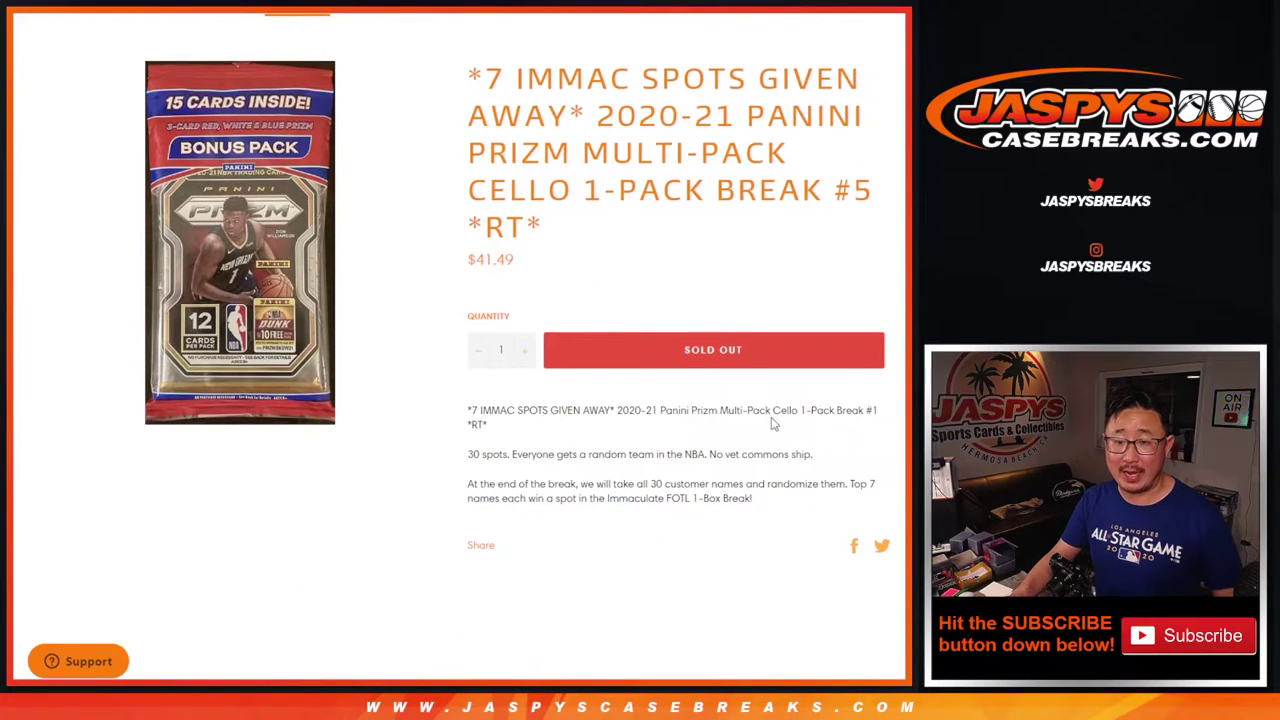
scroll(771, 423, up, 1)
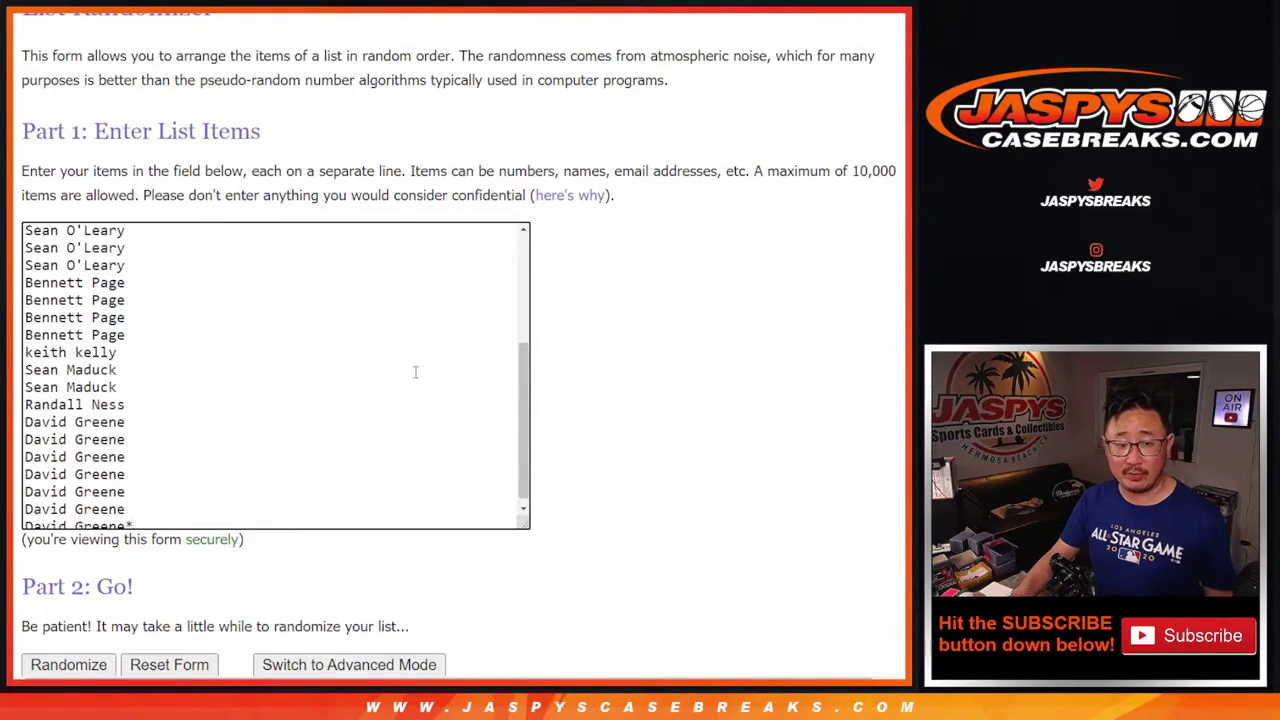
scroll(415, 372, up, 5)
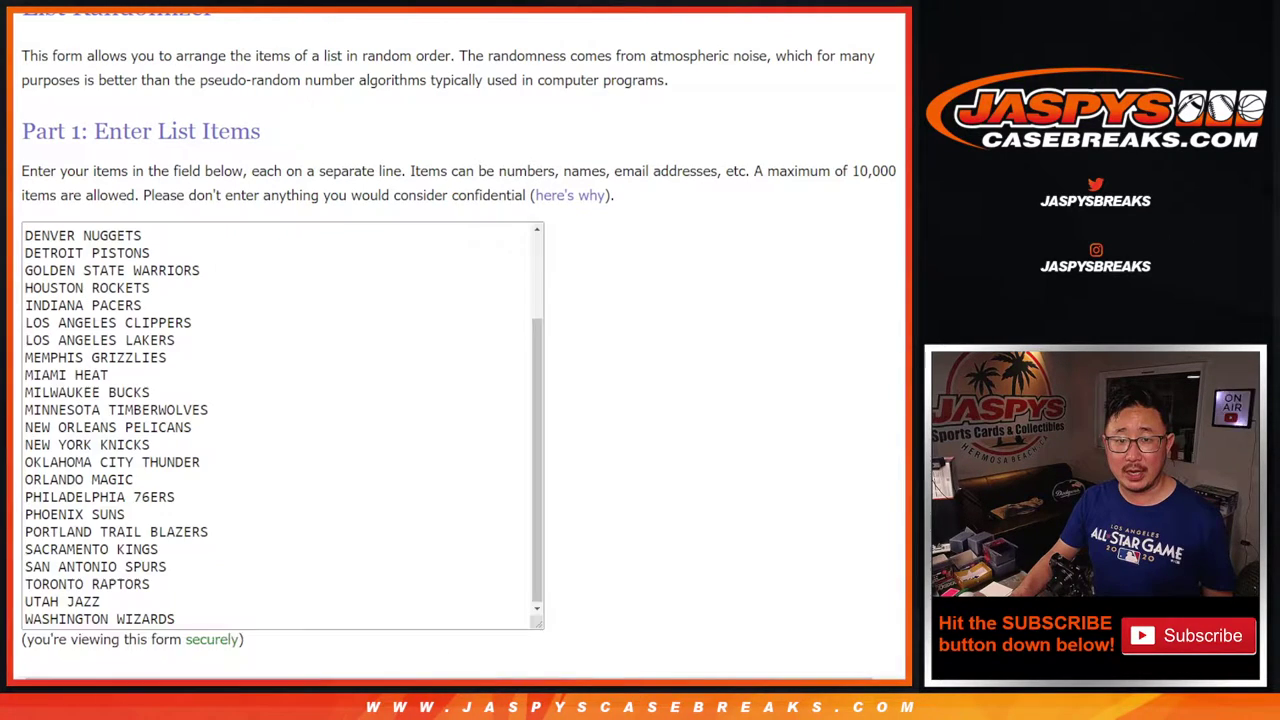
scroll(400, 250, up, 3)
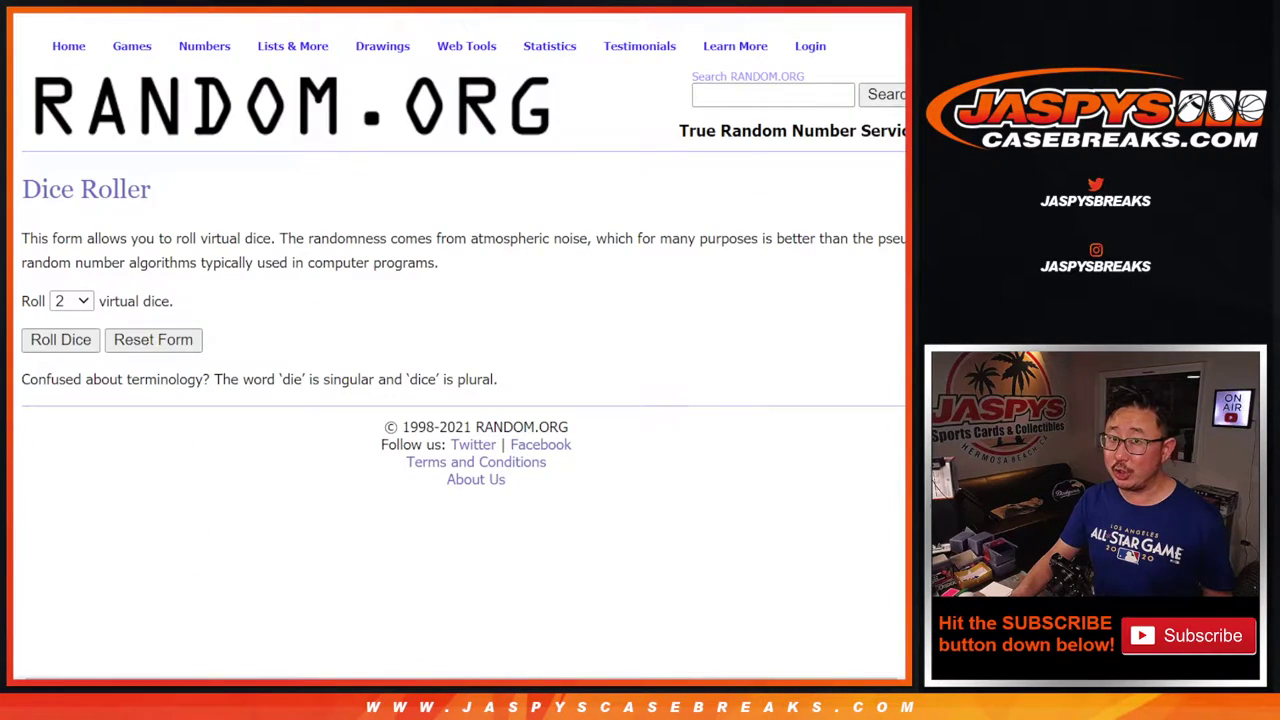
click(60, 340)
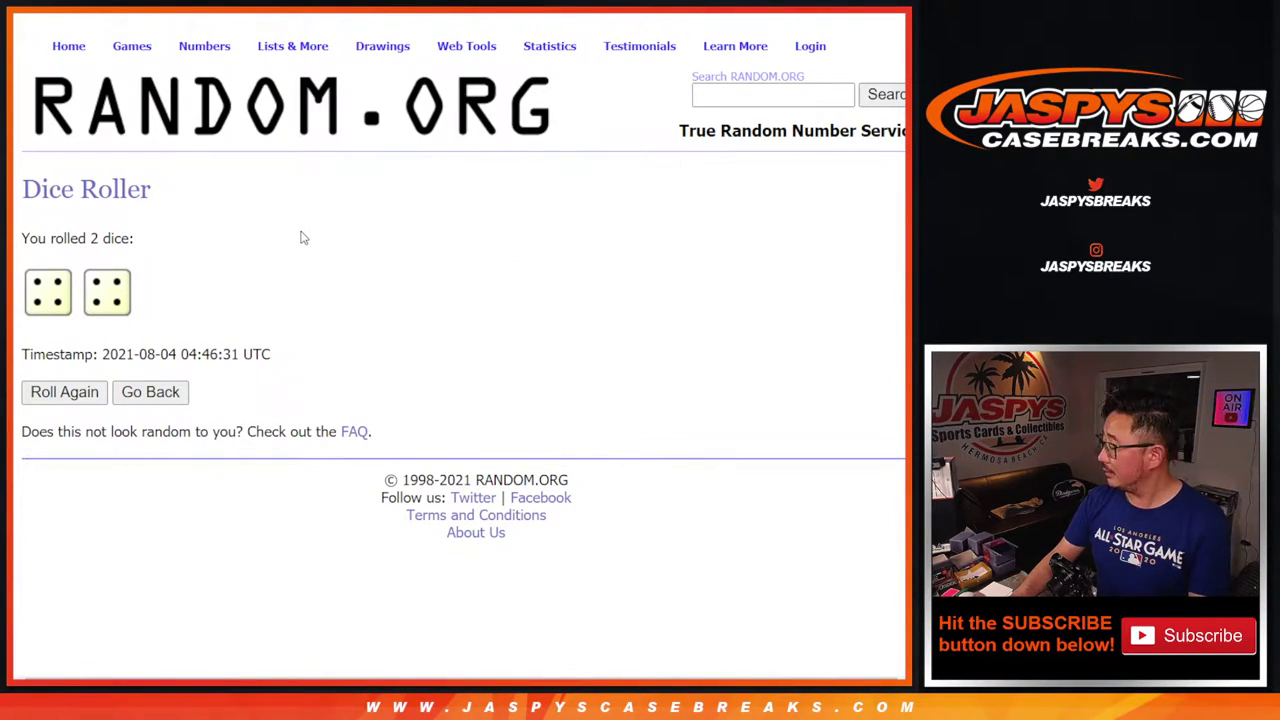
- Randomize the 30 customer names eight times on RANDOM.ORG
scroll(178, 530, down, 2)
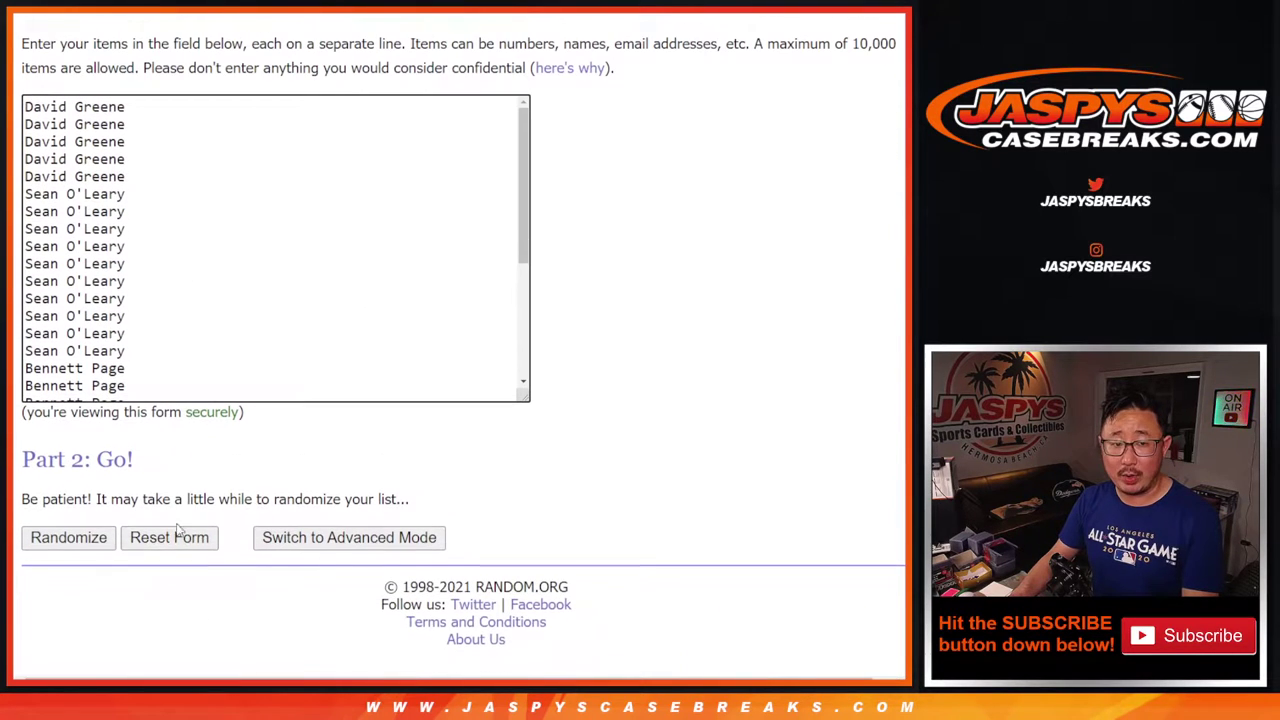
click(44, 540)
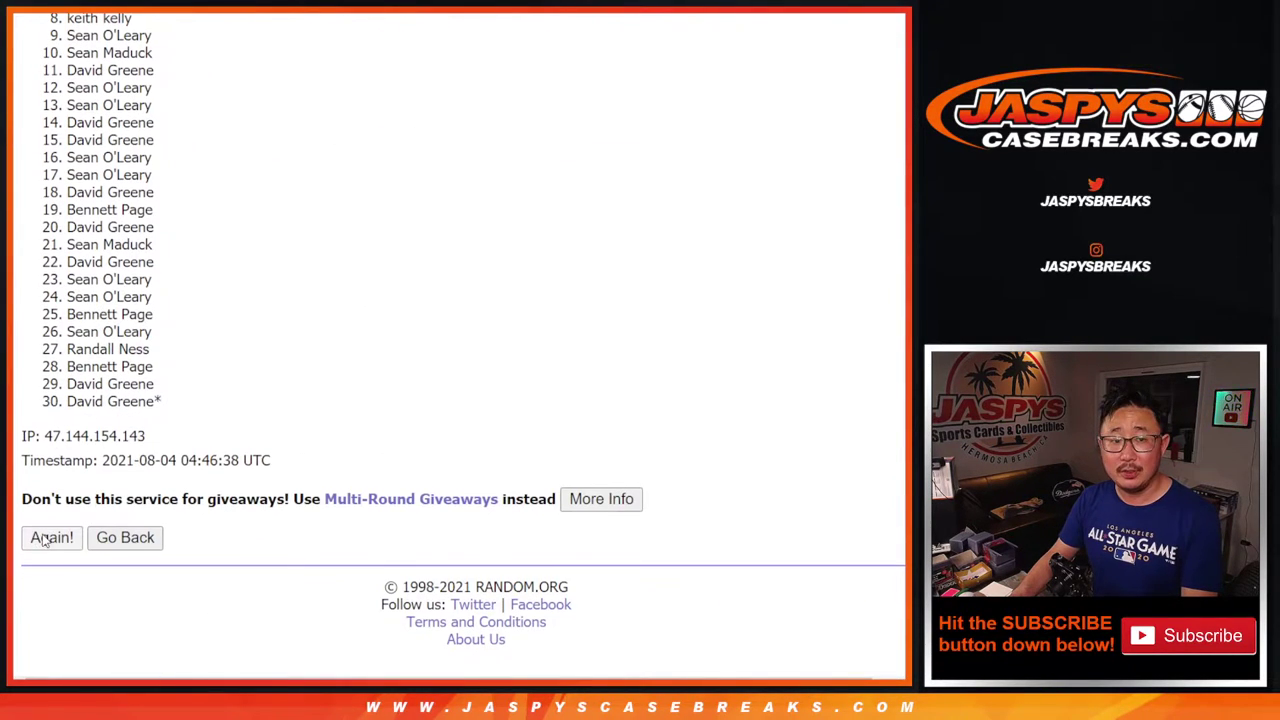
click(44, 540)
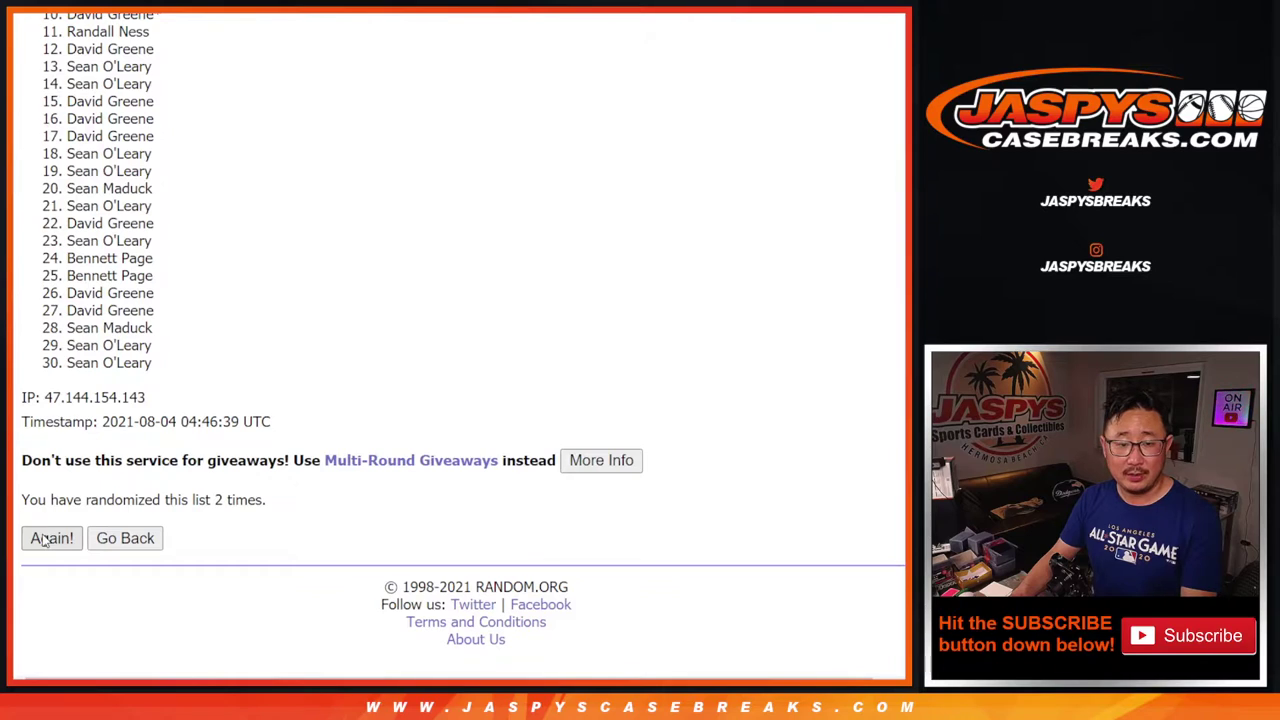
click(44, 540)
click(44, 540)
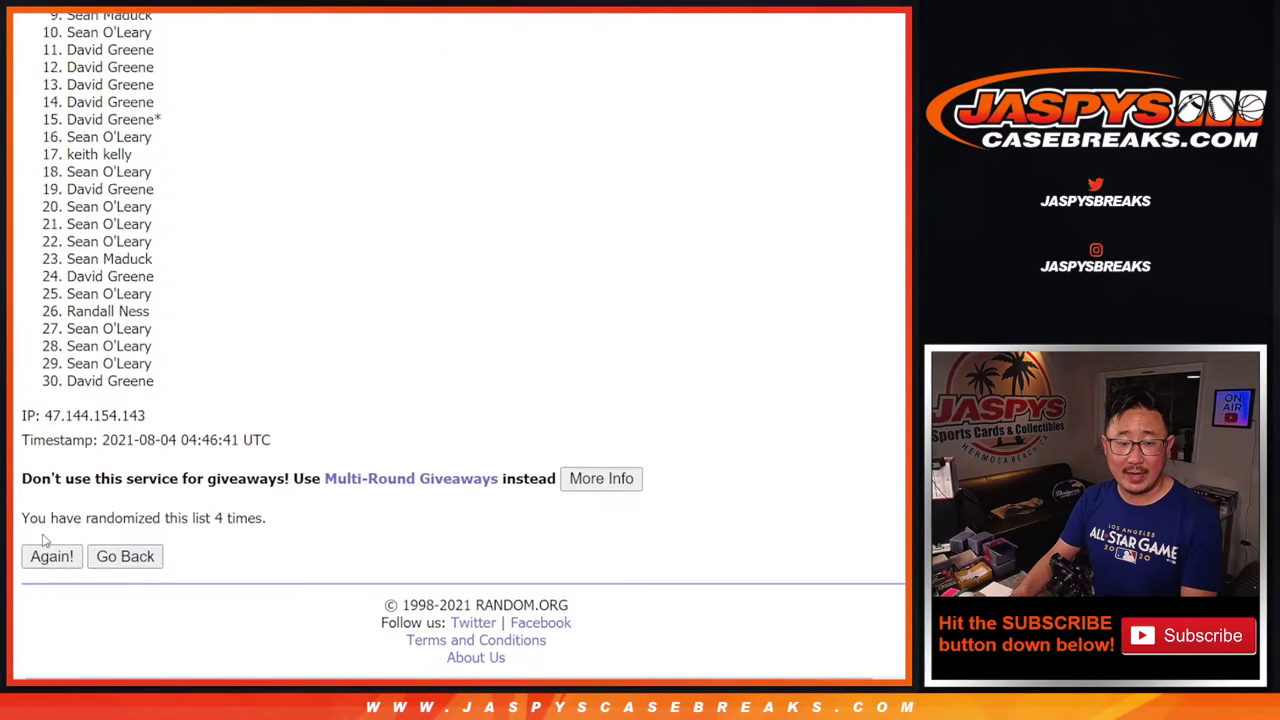
click(44, 540)
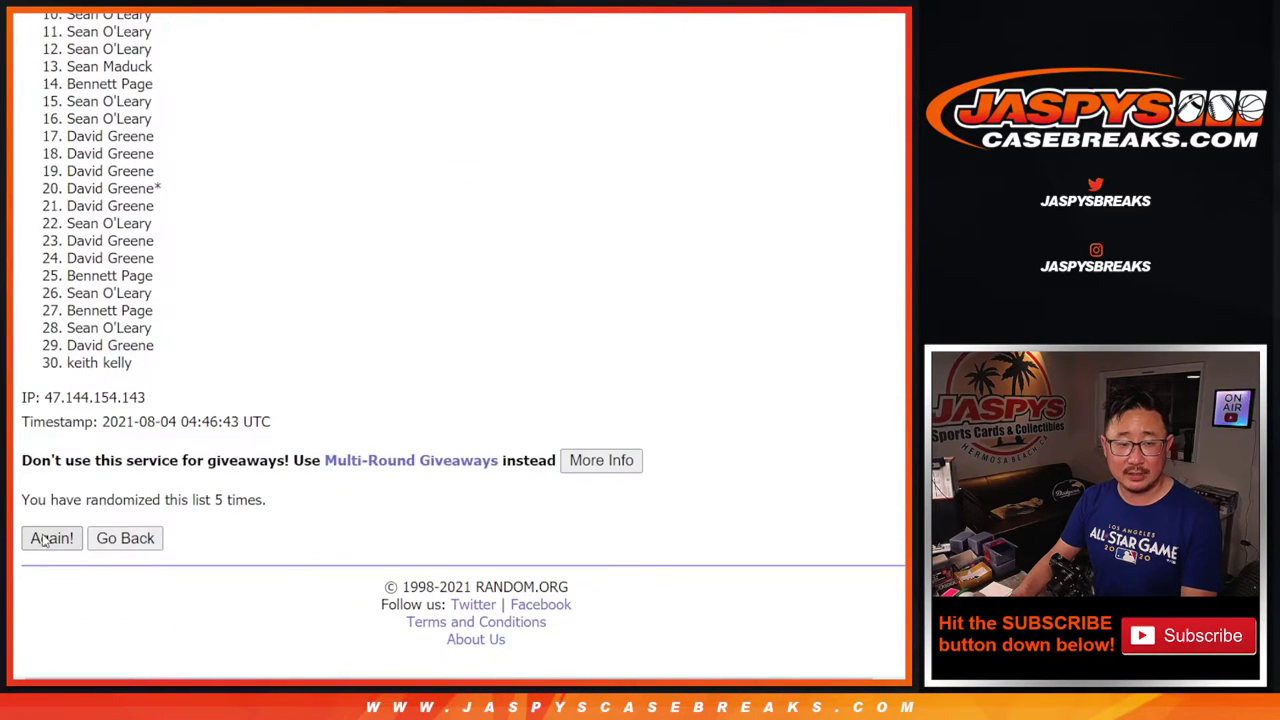
click(44, 540)
click(44, 540)
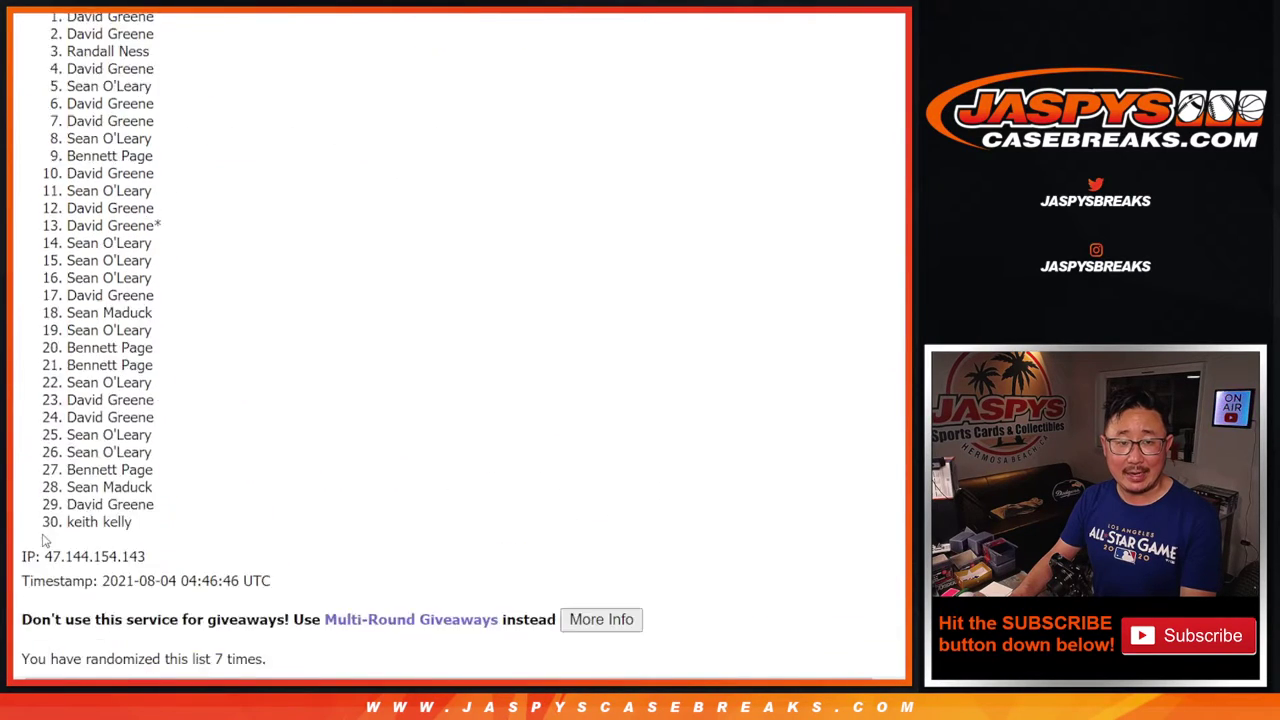
key(Return)
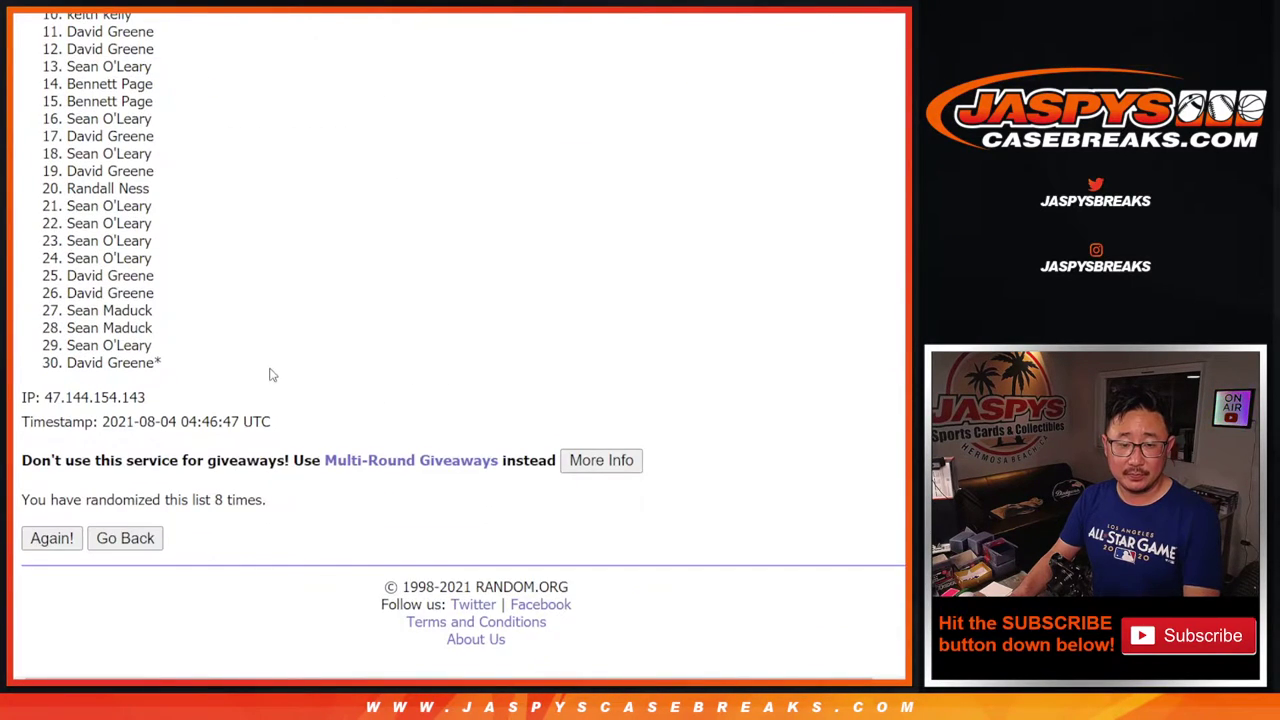
- Copy the final shuffled name list and paste it into cell A1 of the sheet
scroll(271, 374, up, 10)
mouse_move(67, 273)
mouse_down()
mouse_move(640, 462)
mouse_move(157, 390)
mouse_move(168, 372)
mouse_up()
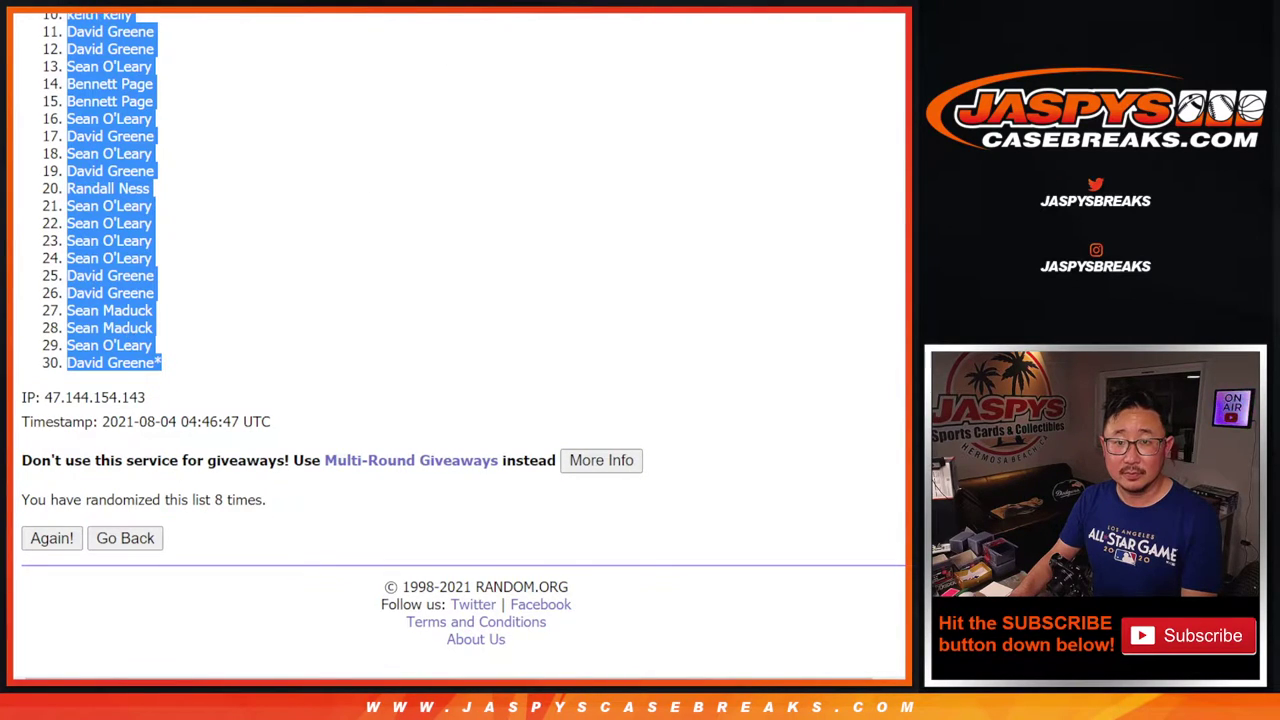
key(ctrl+Tab)
right_click(108, 128)
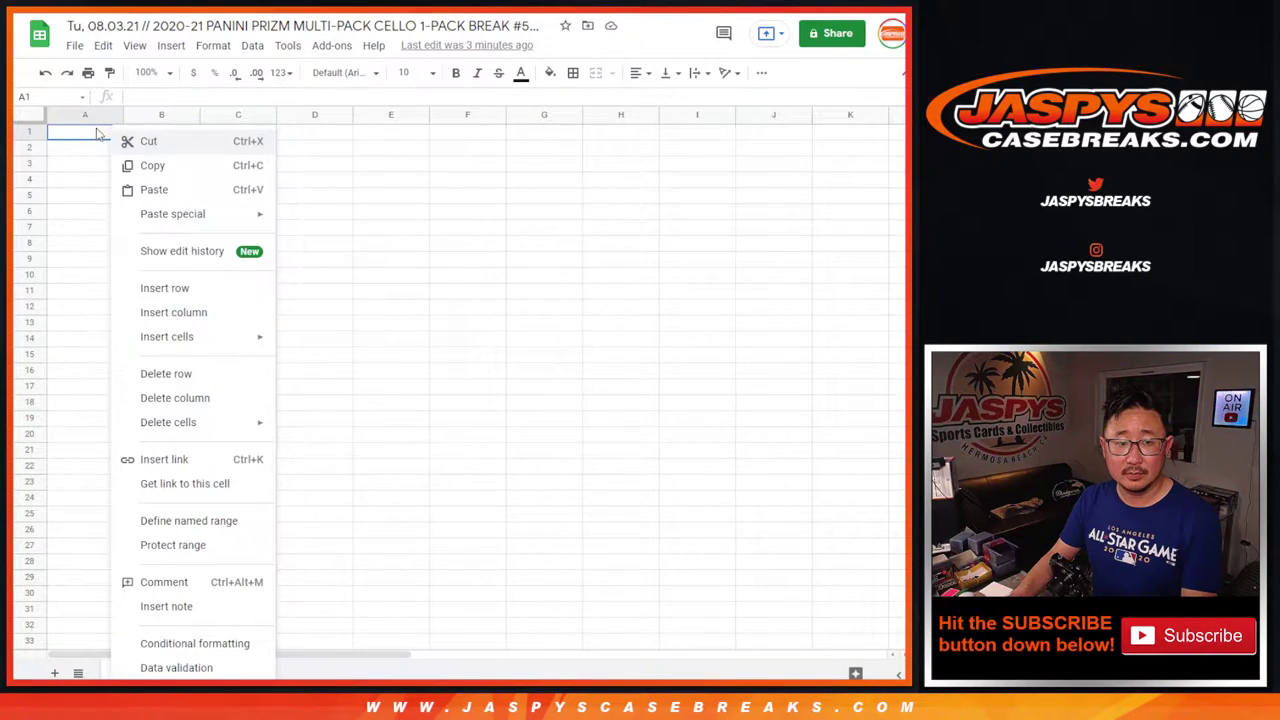
click(152, 188)
key(ctrl+Tab)
key(ctrl+Tab)
- Shuffle the 30 NBA teams eight times, then select the final order from LOS ANGELES CLIPPERS to ORLANDO MAGIC
scroll(80, 589, down, 2)
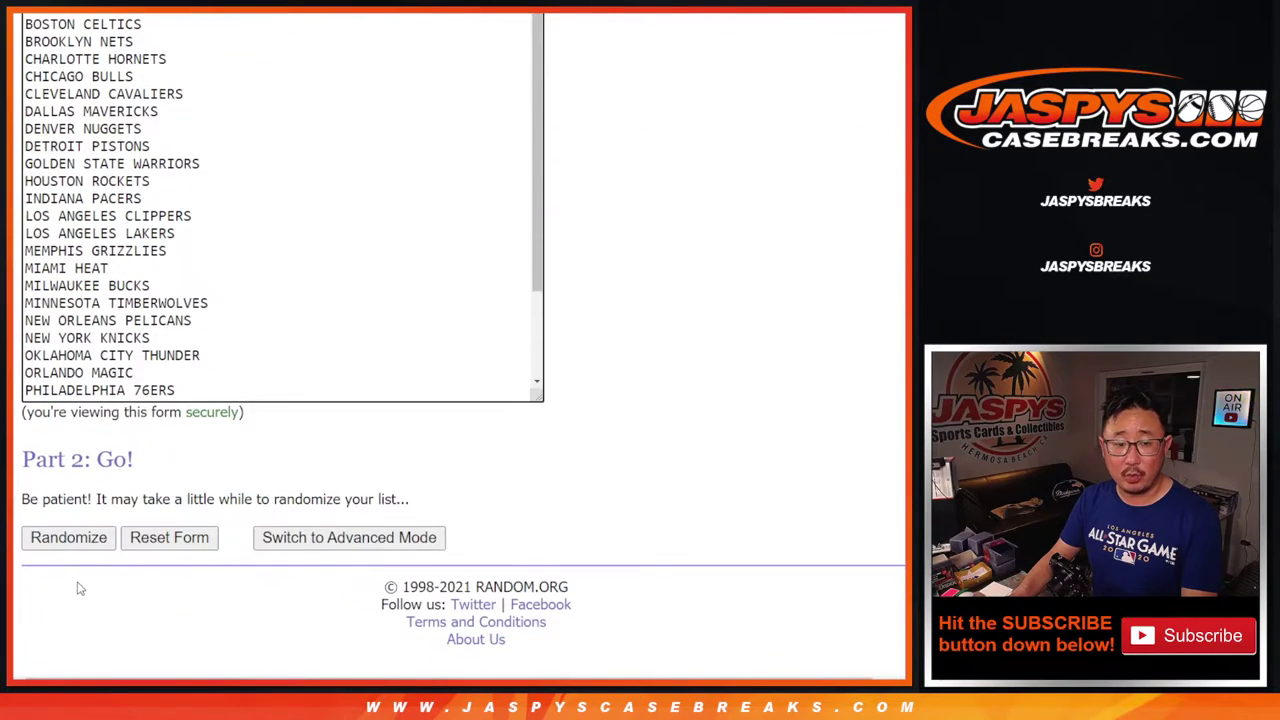
click(55, 546)
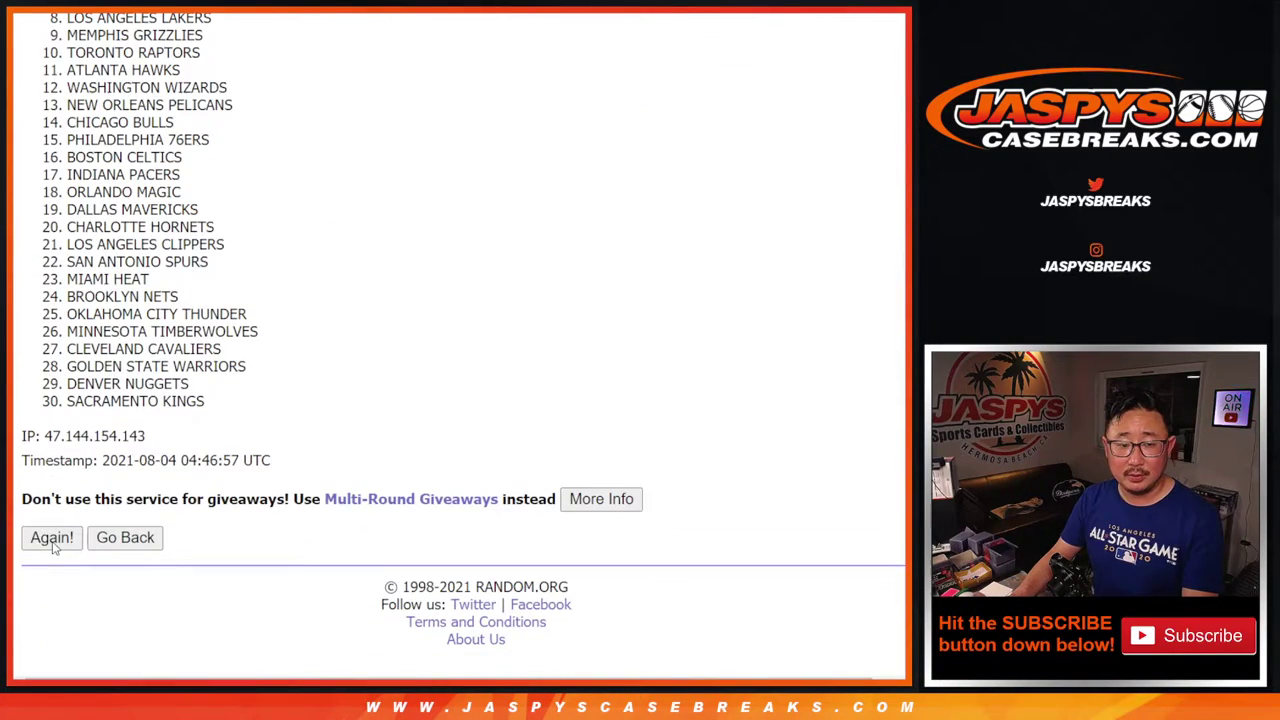
click(51, 538)
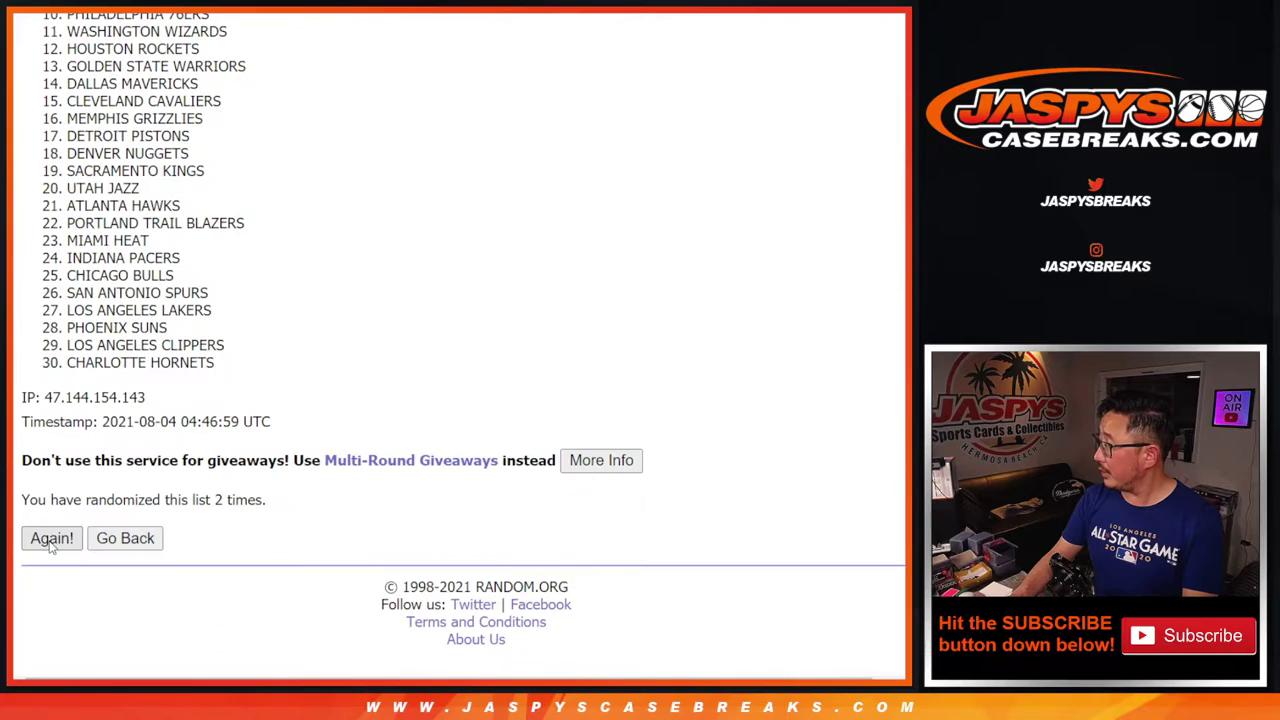
click(50, 541)
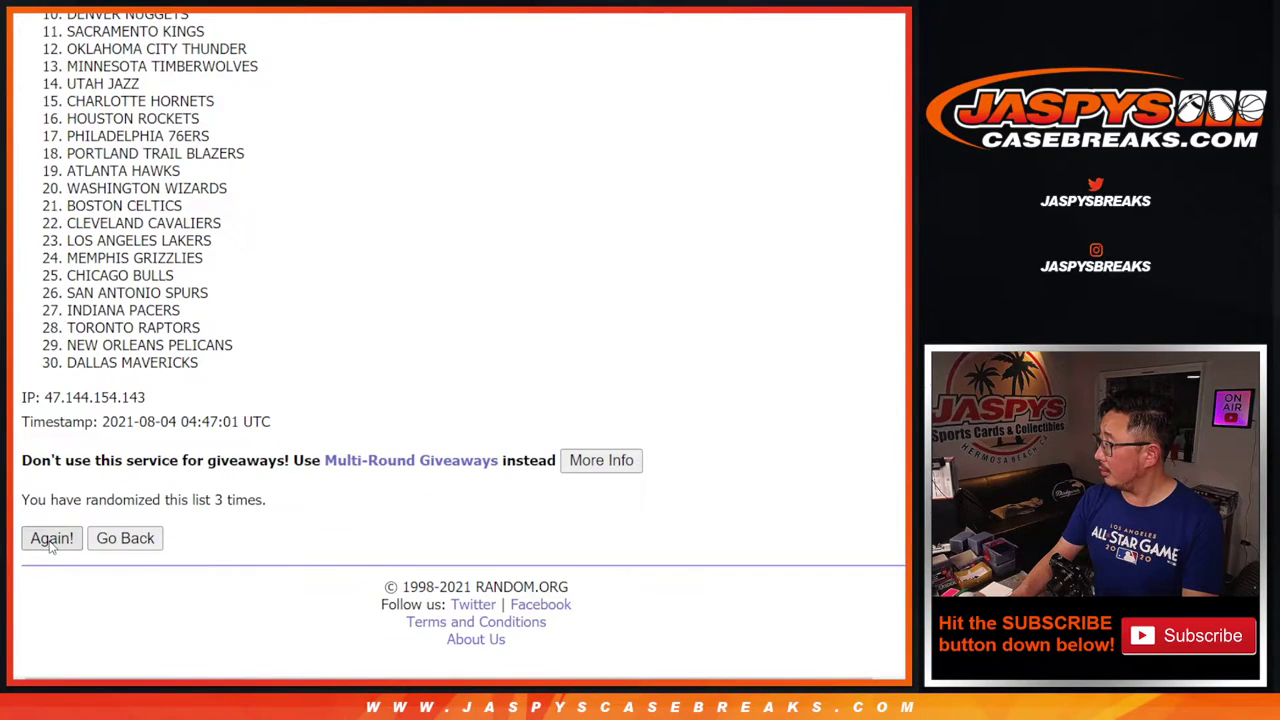
click(50, 541)
click(50, 541)
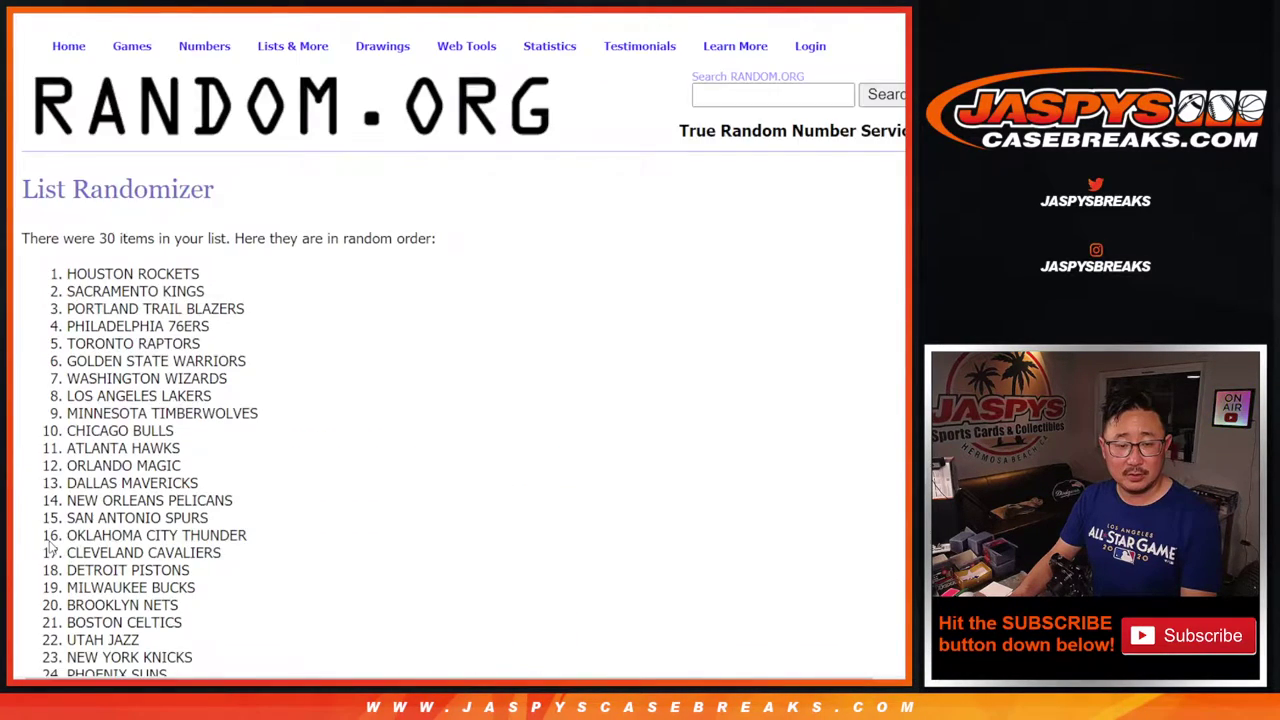
click(50, 541)
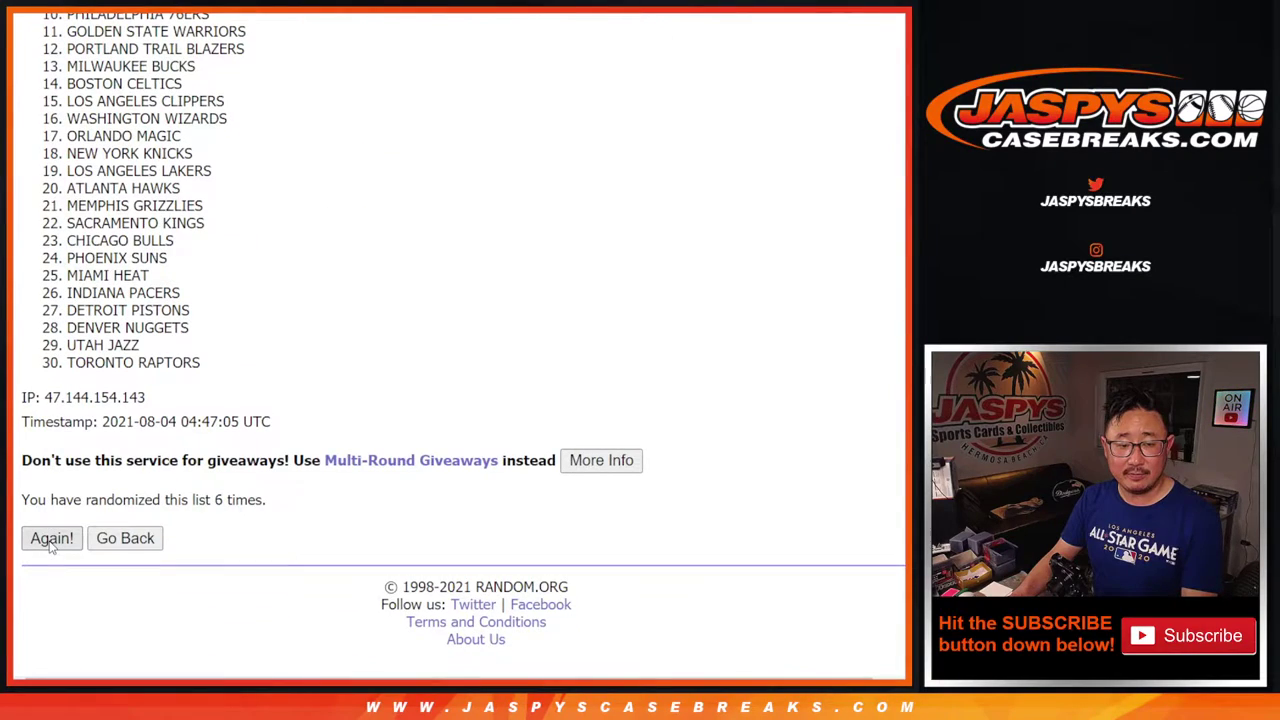
click(50, 541)
click(50, 541)
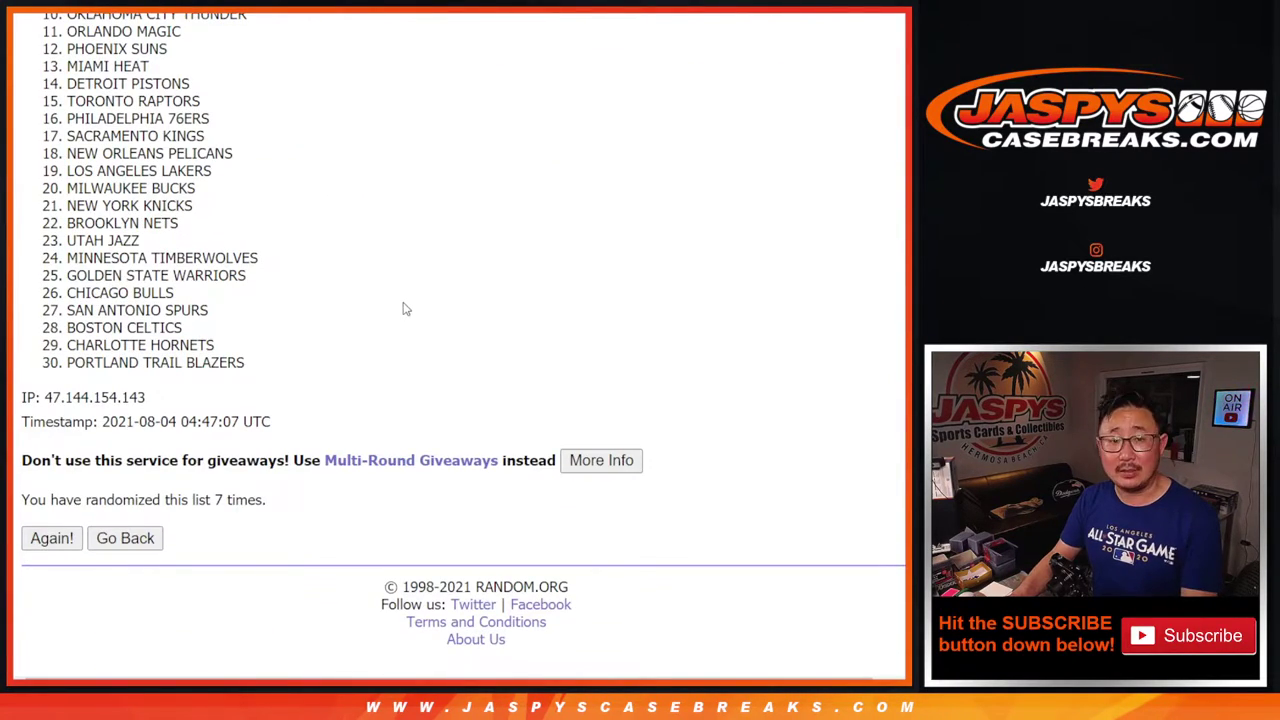
scroll(350, 330, down, 3)
scroll(250, 325, up, 5)
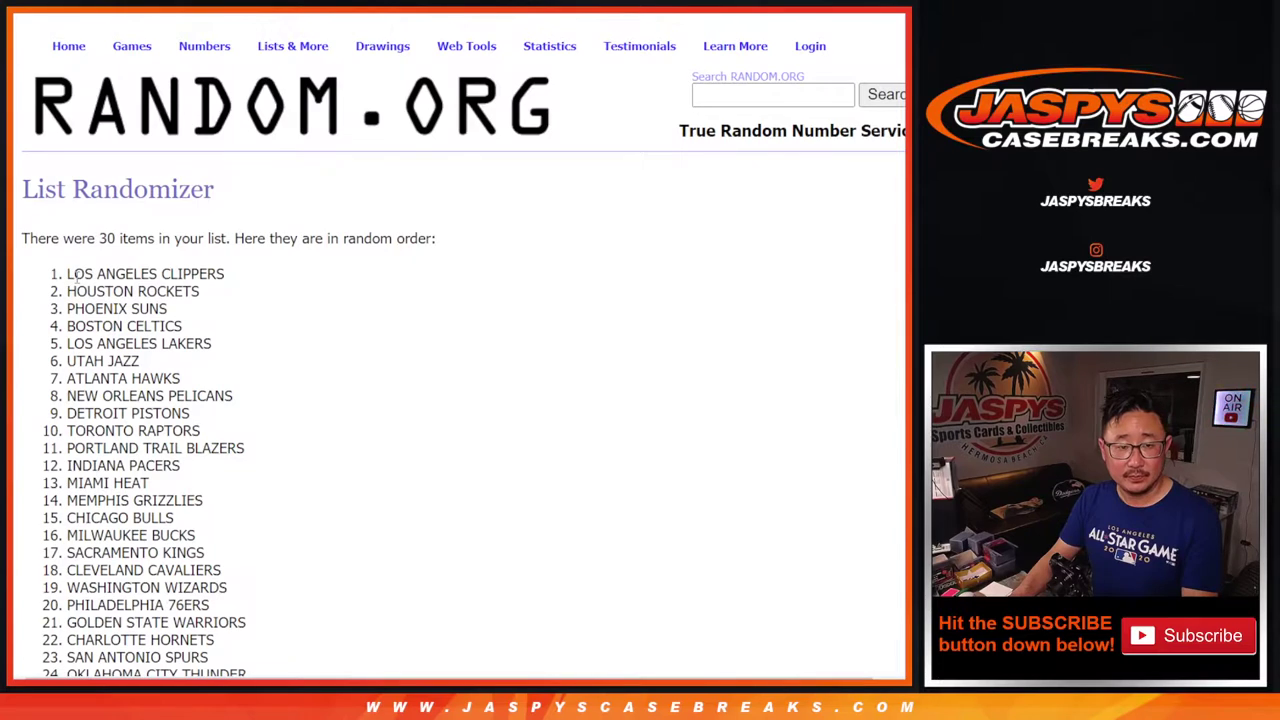
mouse_move(68, 276)
mouse_down()
mouse_move(257, 593)
mouse_move(211, 376)
mouse_up()
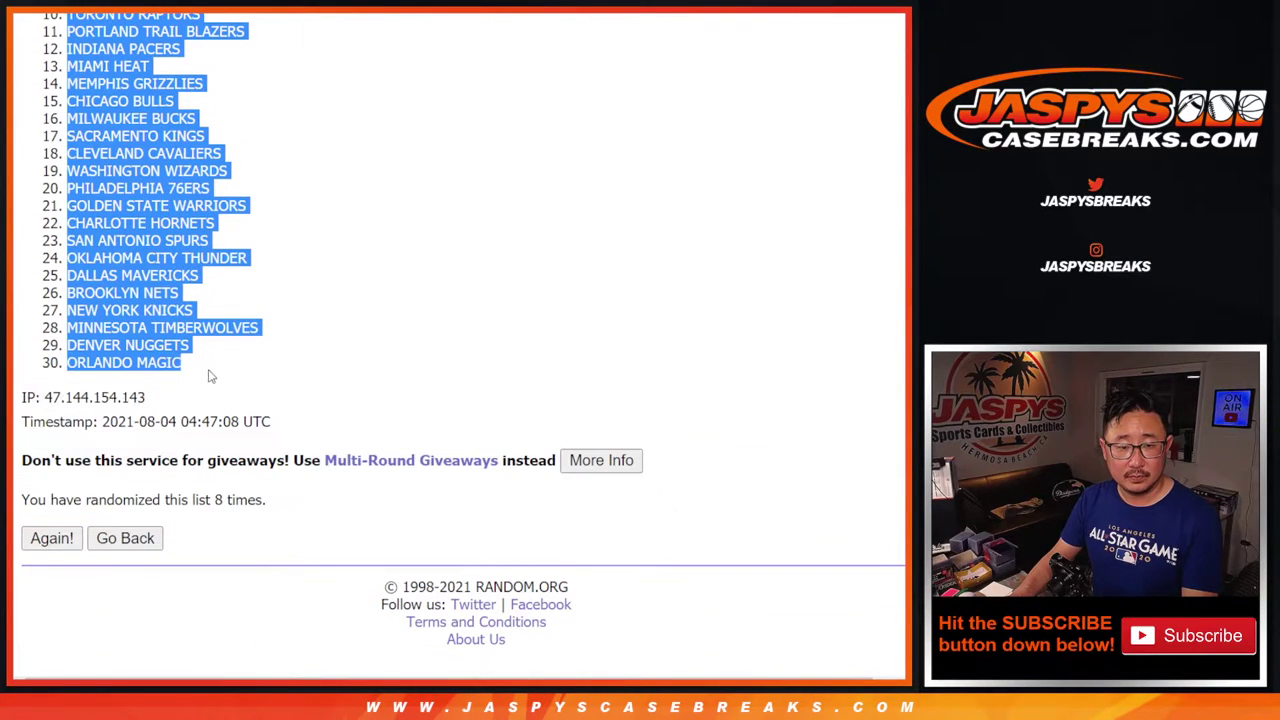
- Paste the shuffled teams into column B and set them in Roboto Mono, size 12
key(alt+Tab)
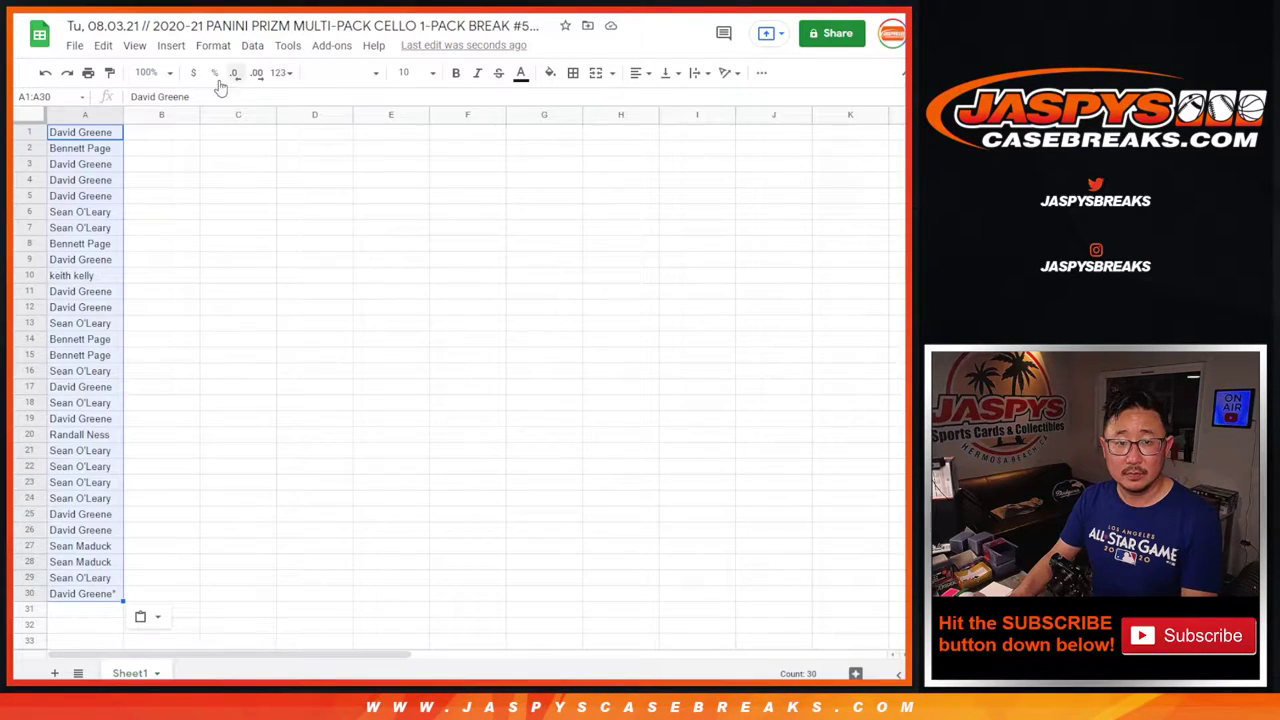
right_click(134, 134)
click(180, 192)
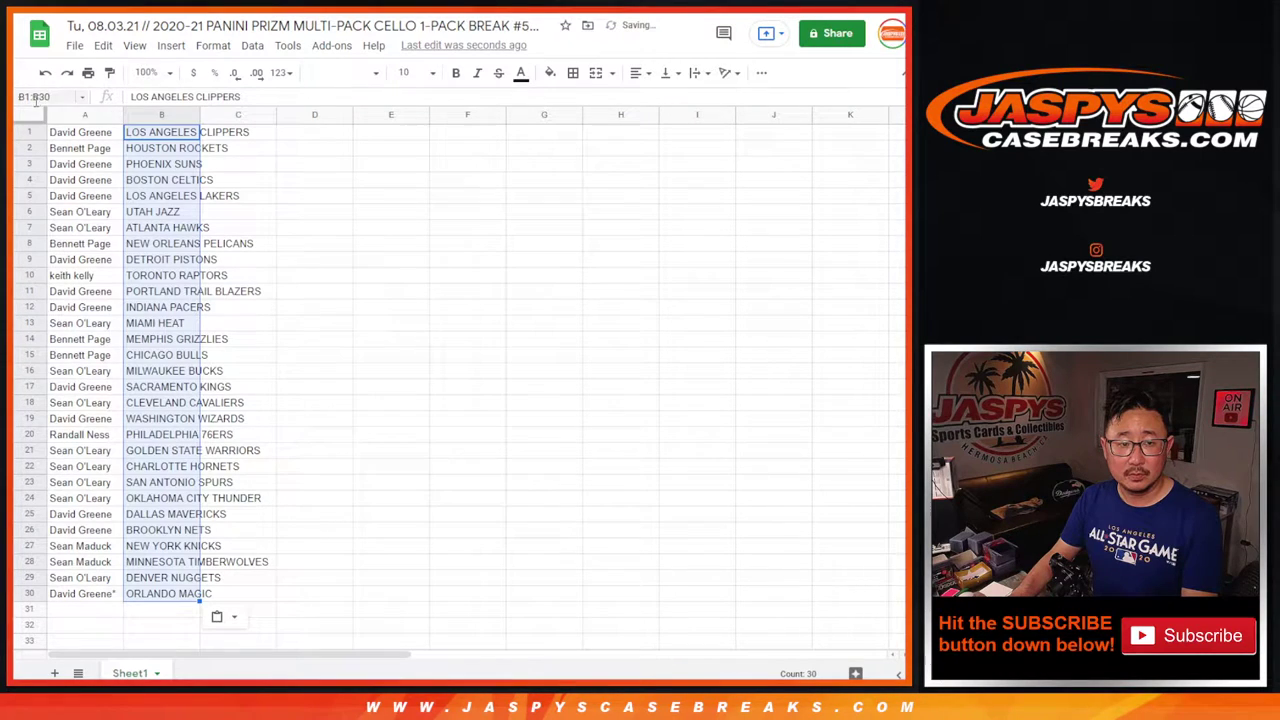
click(350, 74)
click(378, 222)
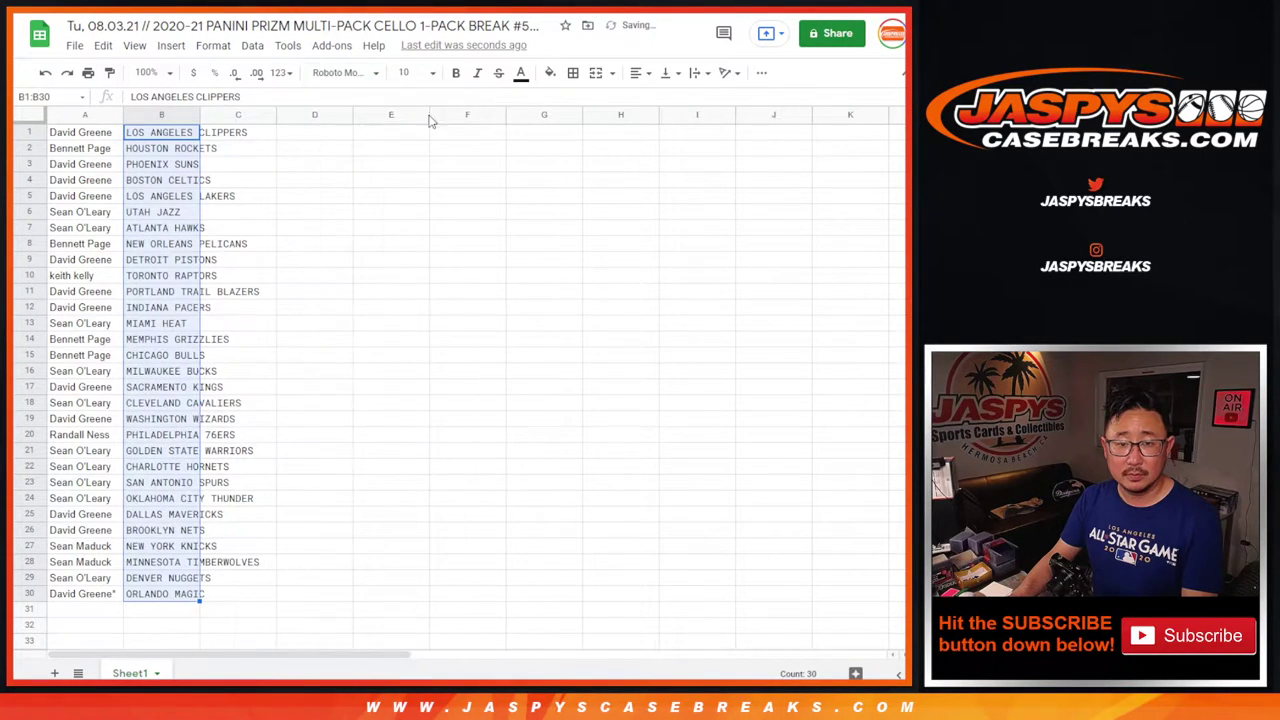
click(418, 75)
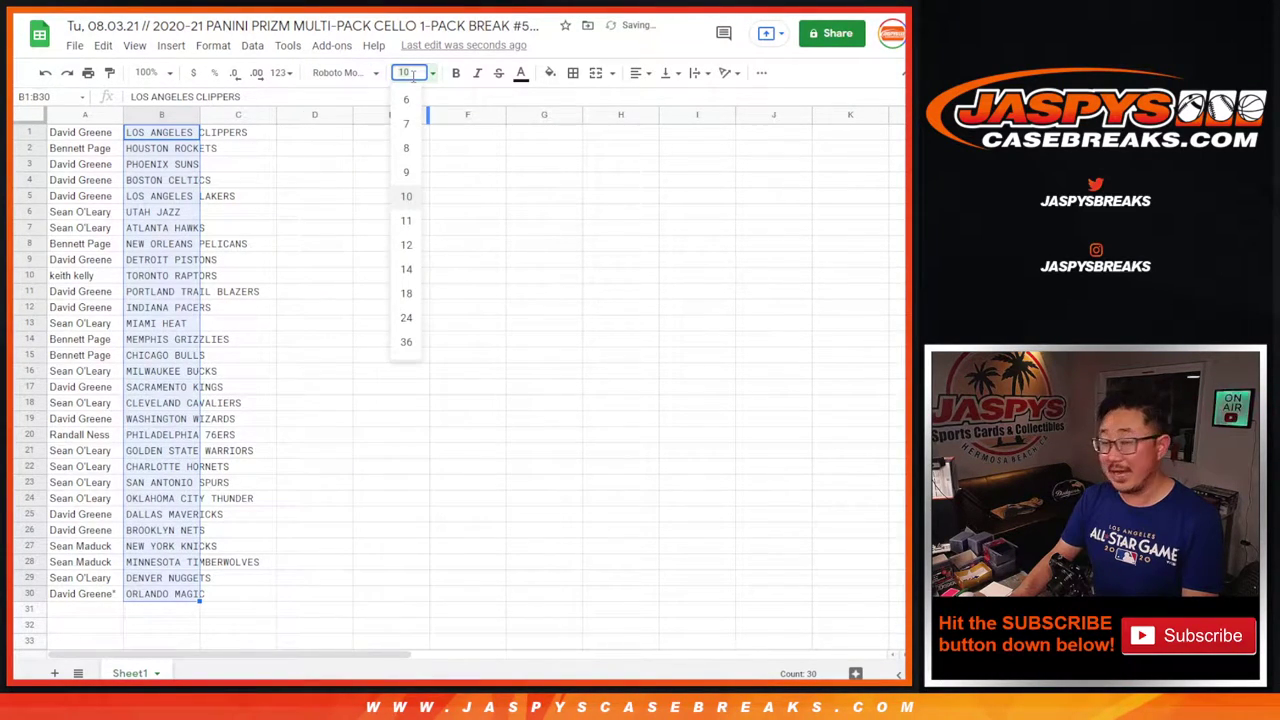
click(408, 245)
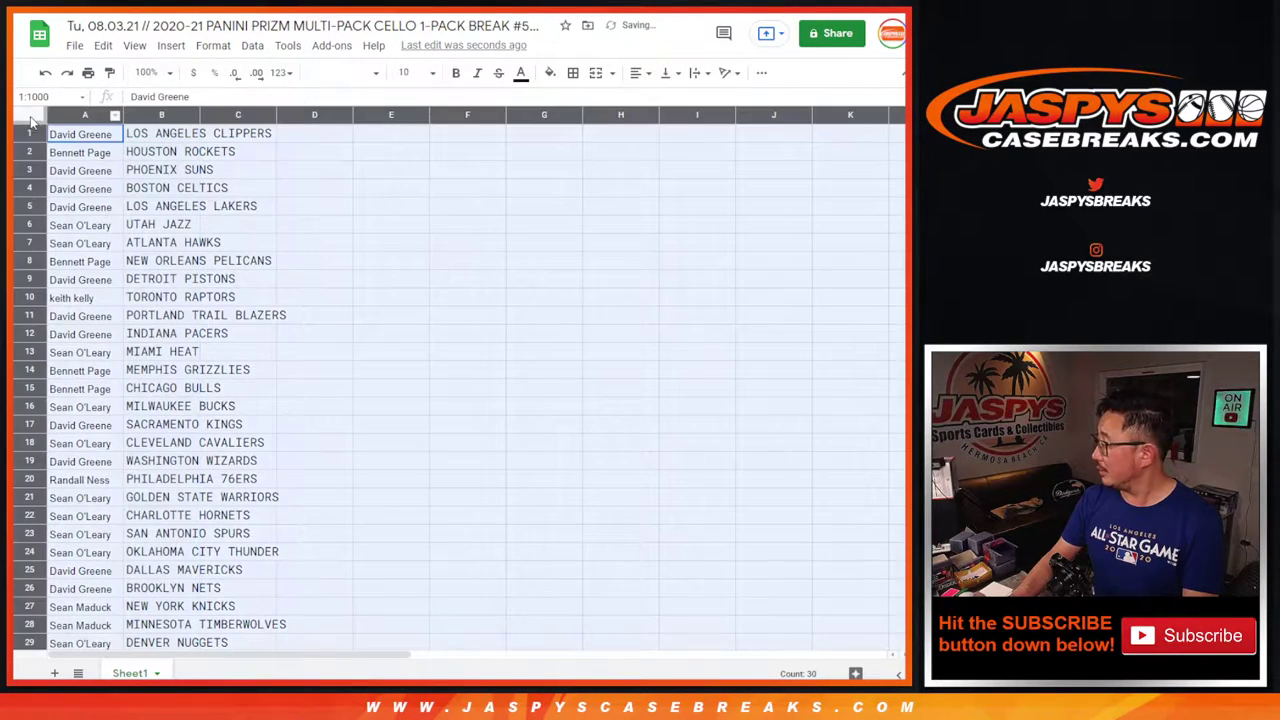
- Apply 12-point Roboto Mono to every cell in the sheet
click(30, 116)
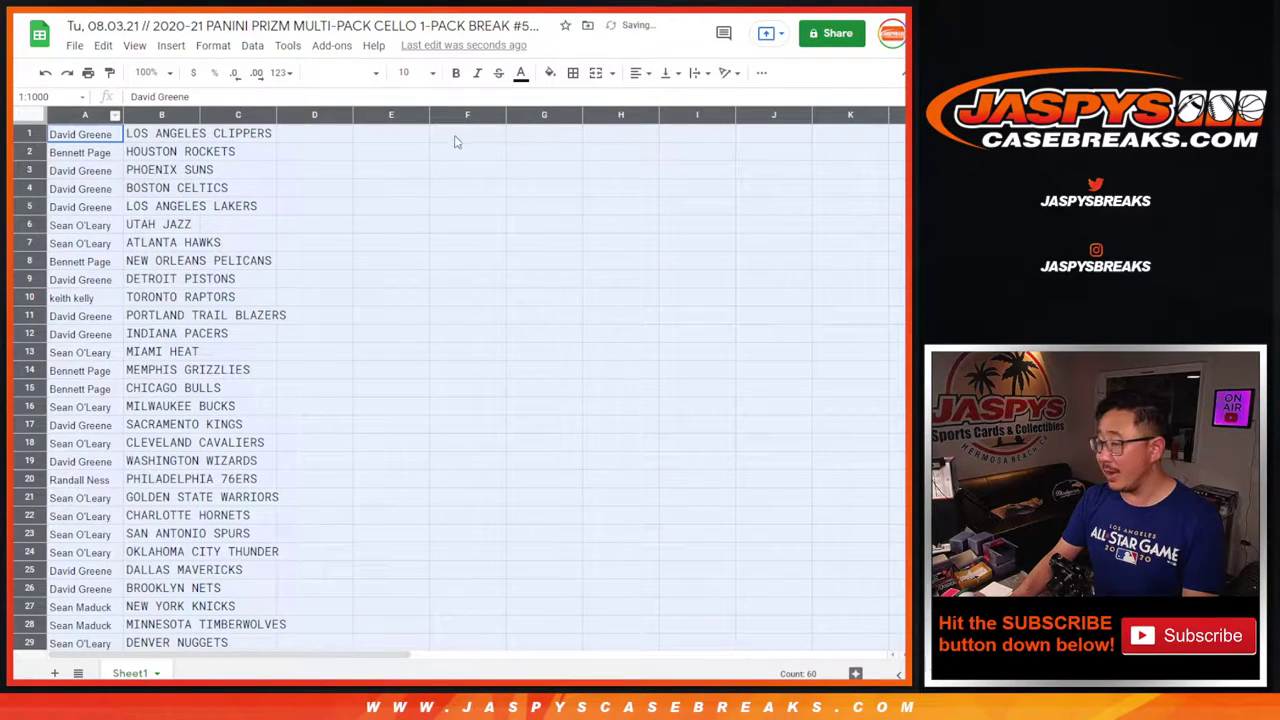
click(418, 73)
click(408, 245)
click(357, 76)
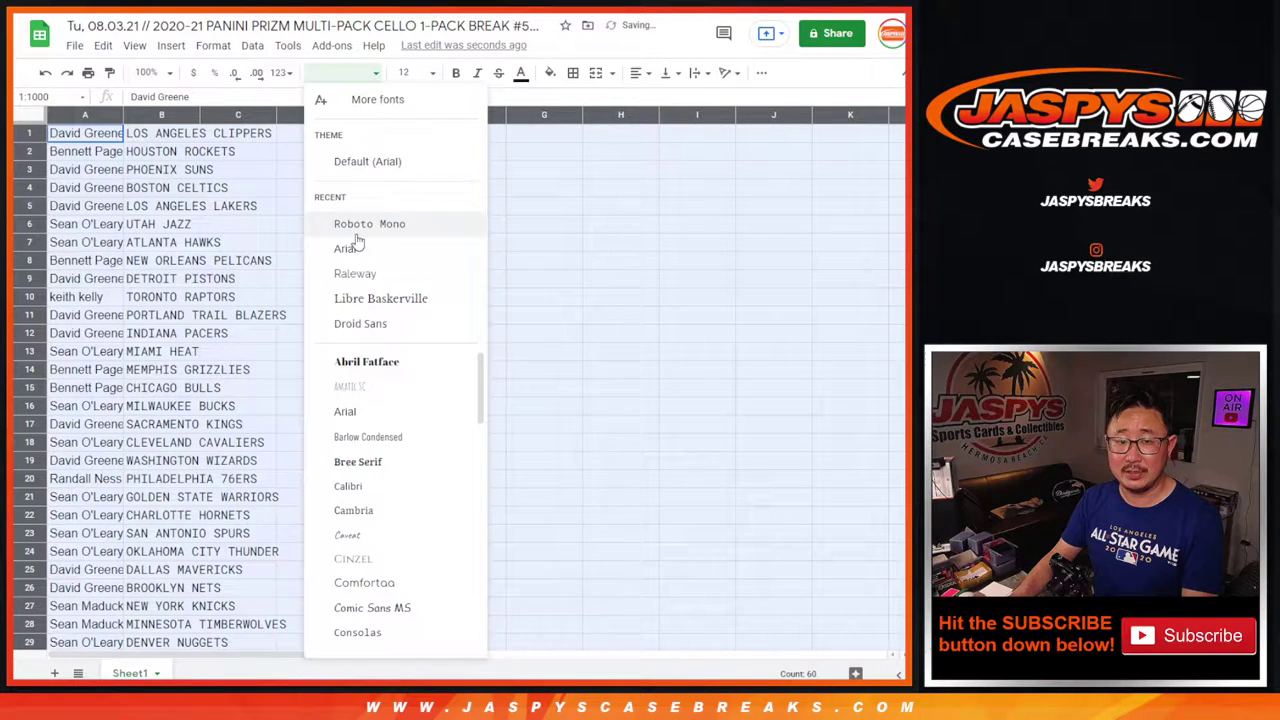
click(345, 222)
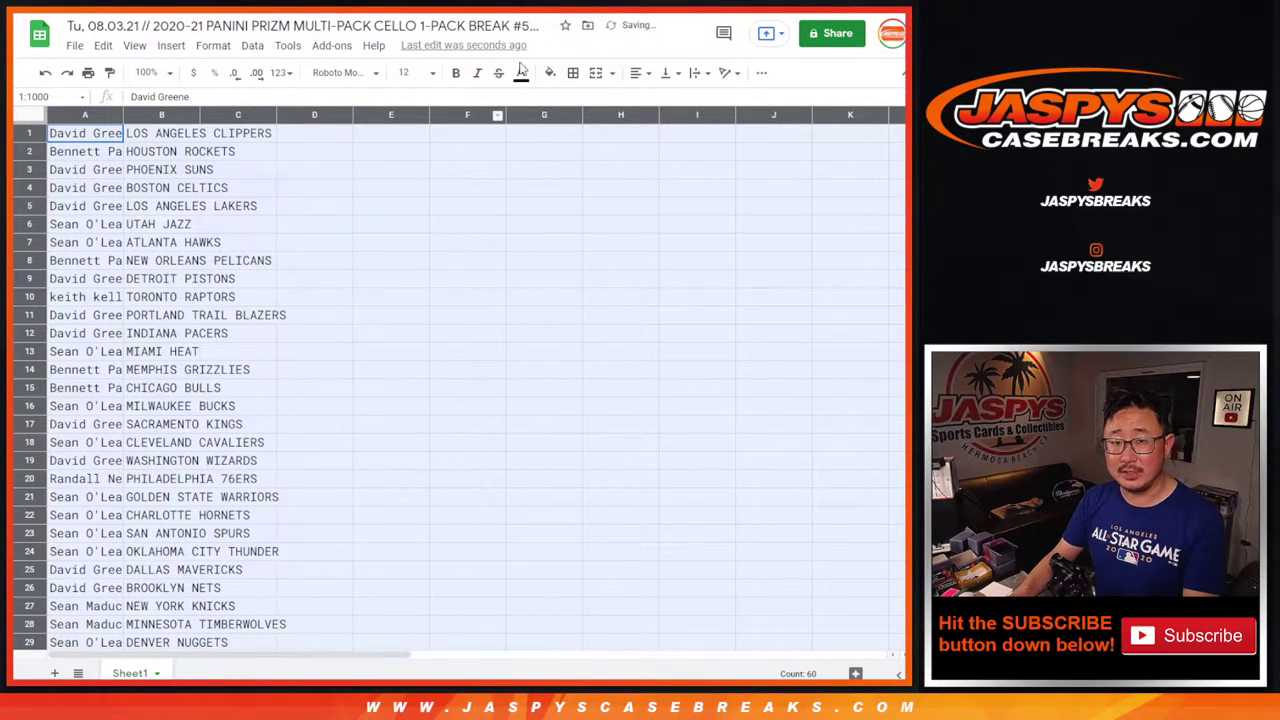
- Zoom to 150%, widen column A to fit the names, and select the table rows through B30
click(148, 73)
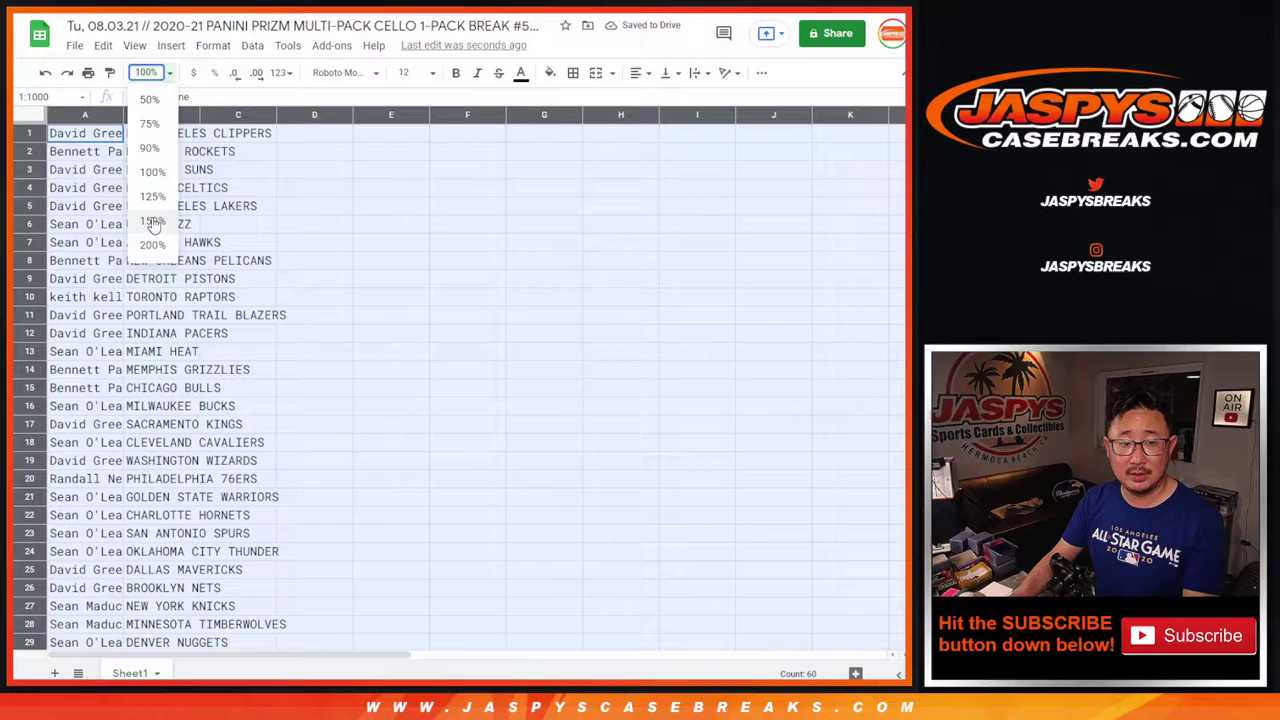
click(150, 224)
double_click(176, 117)
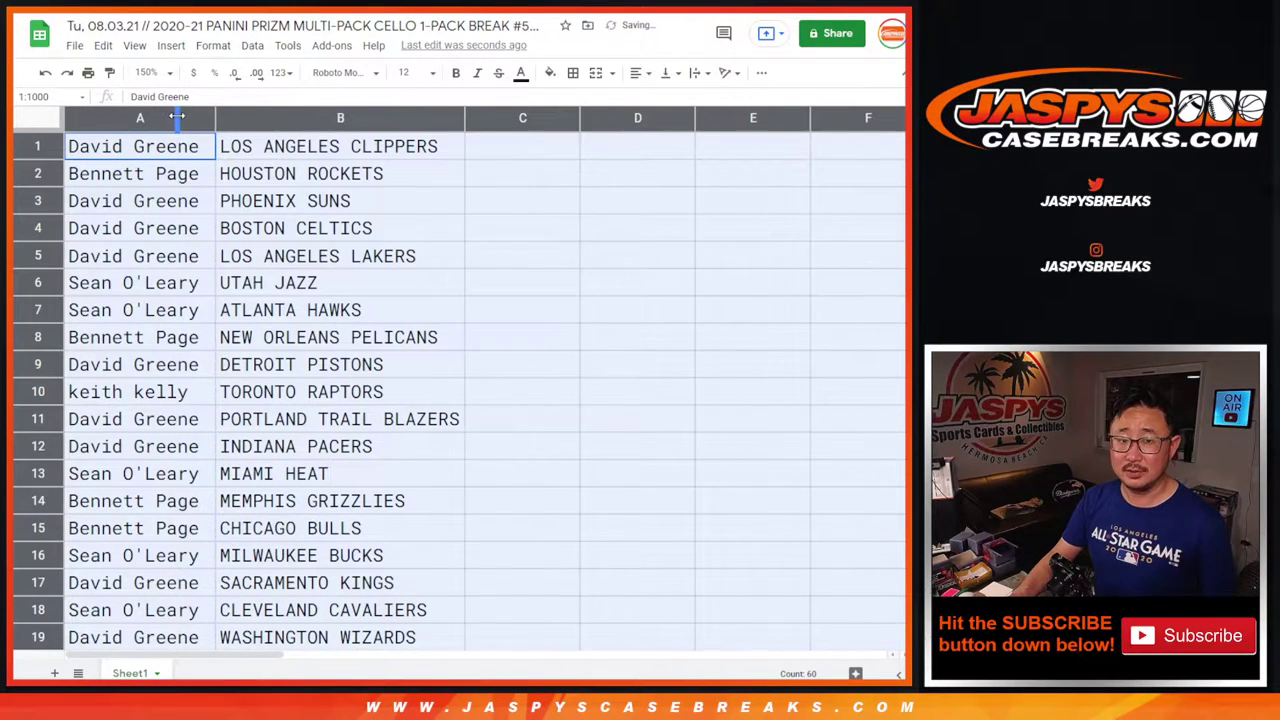
shift+click(289, 531)
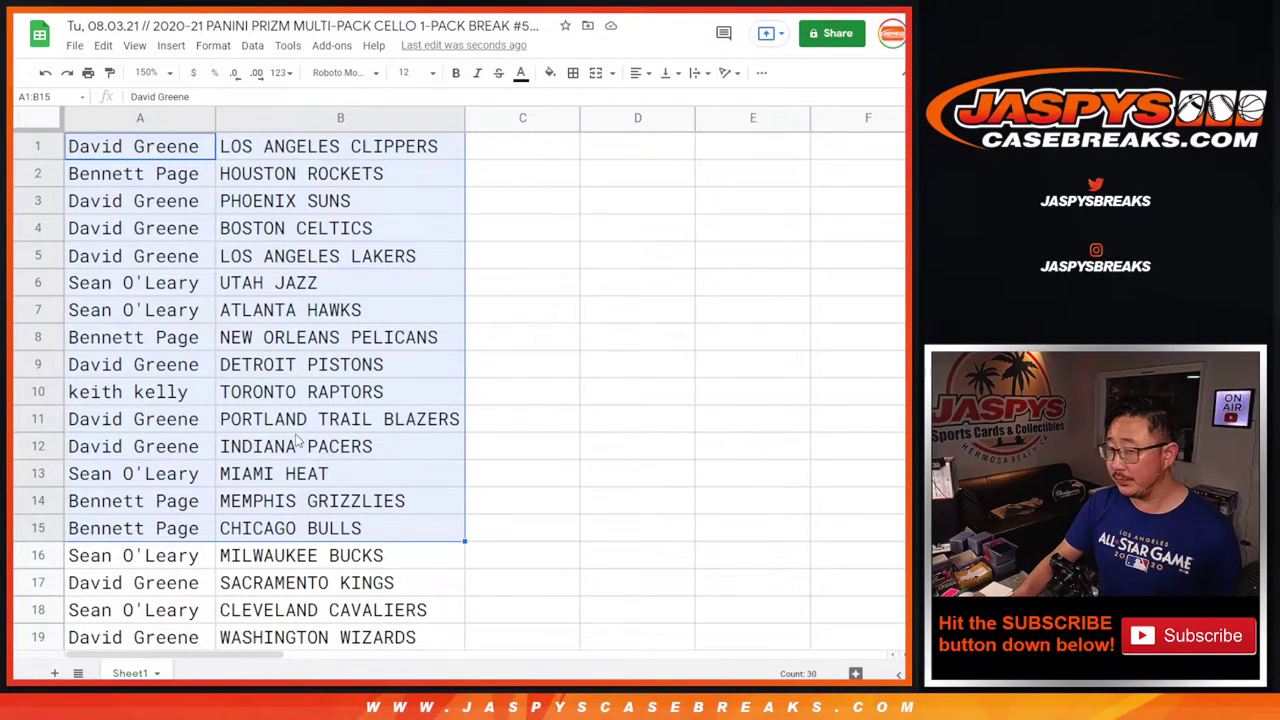
scroll(296, 440, down, 5)
click(168, 232)
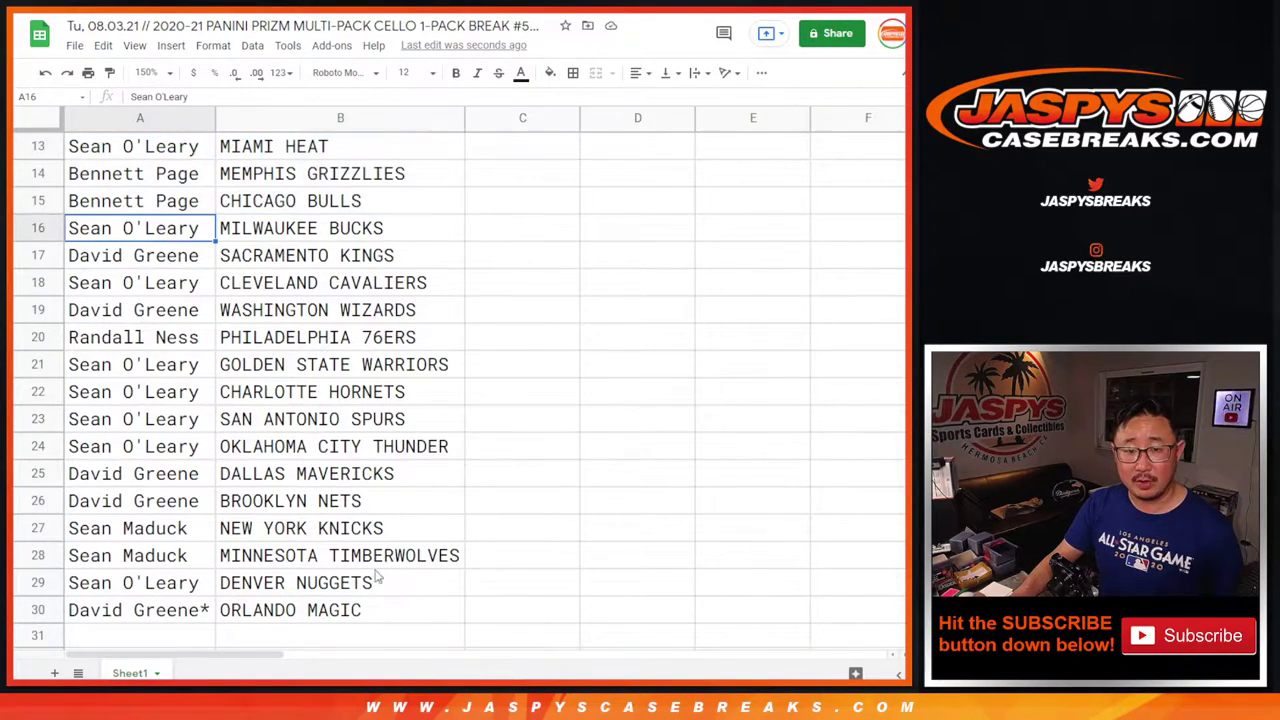
shift+click(338, 612)
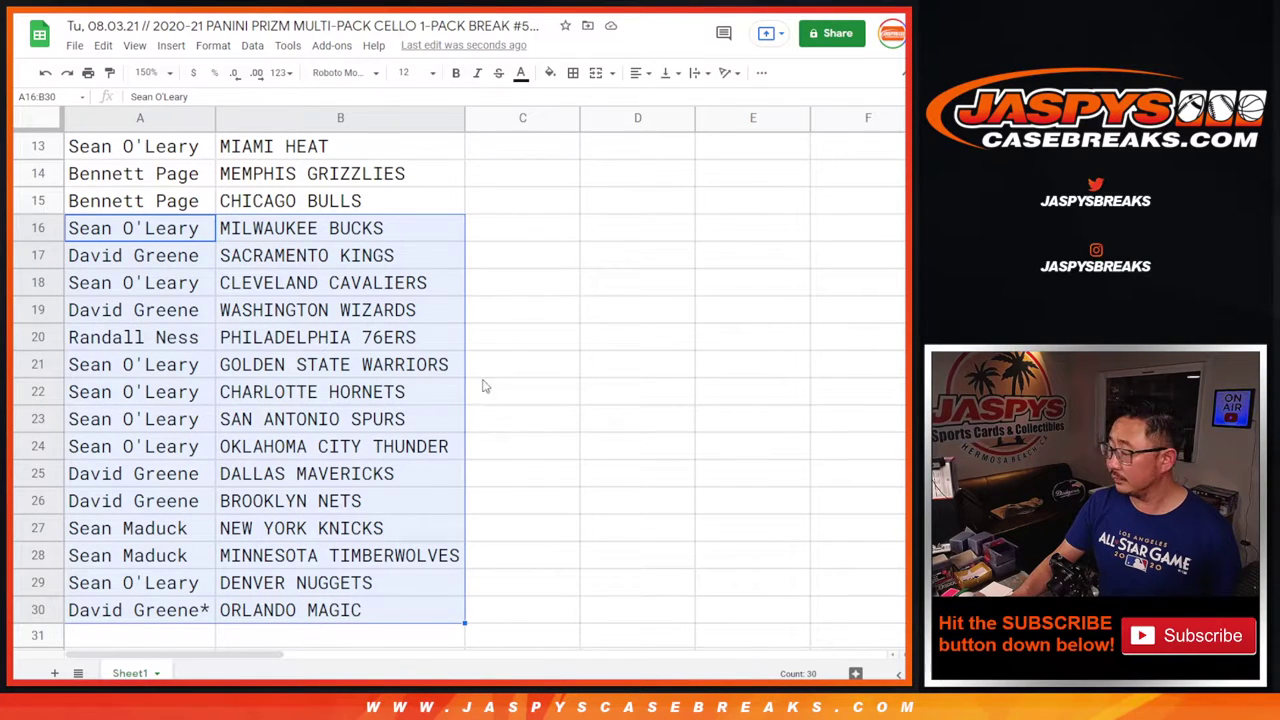
scroll(320, 550, up, 5)
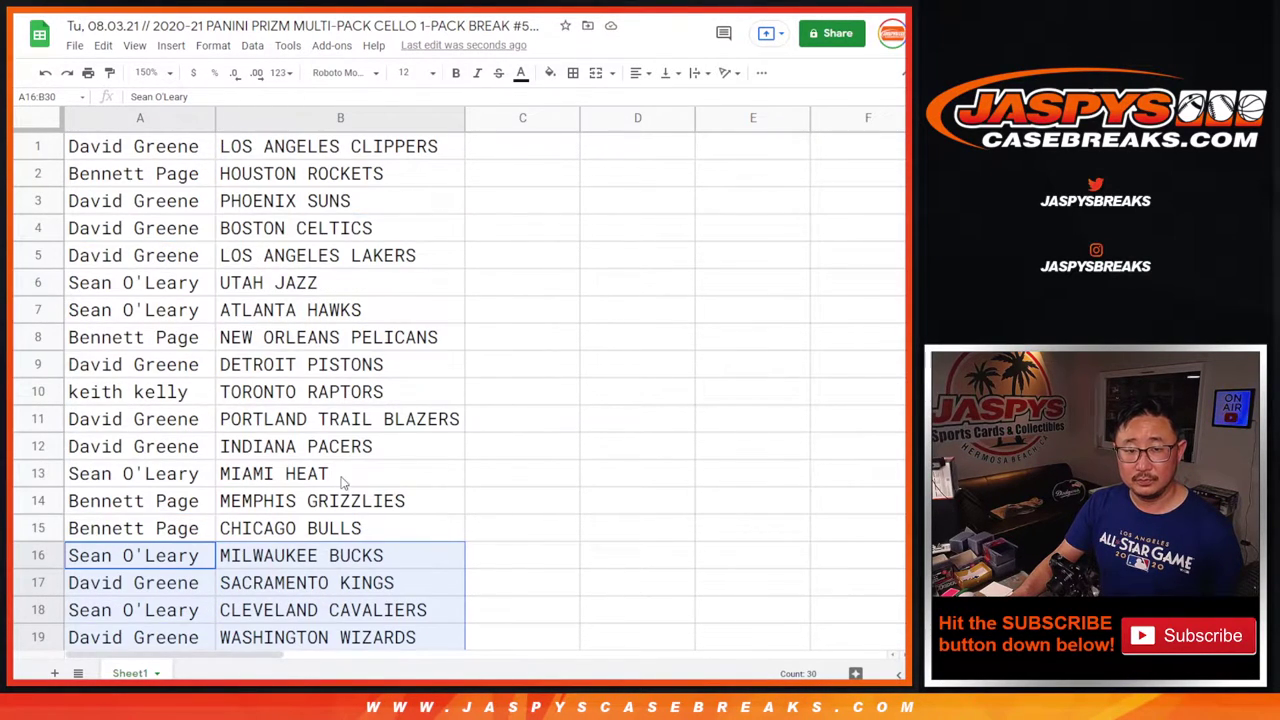
- Zoom to 90% and sort the table A to Z by team in column B
click(147, 72)
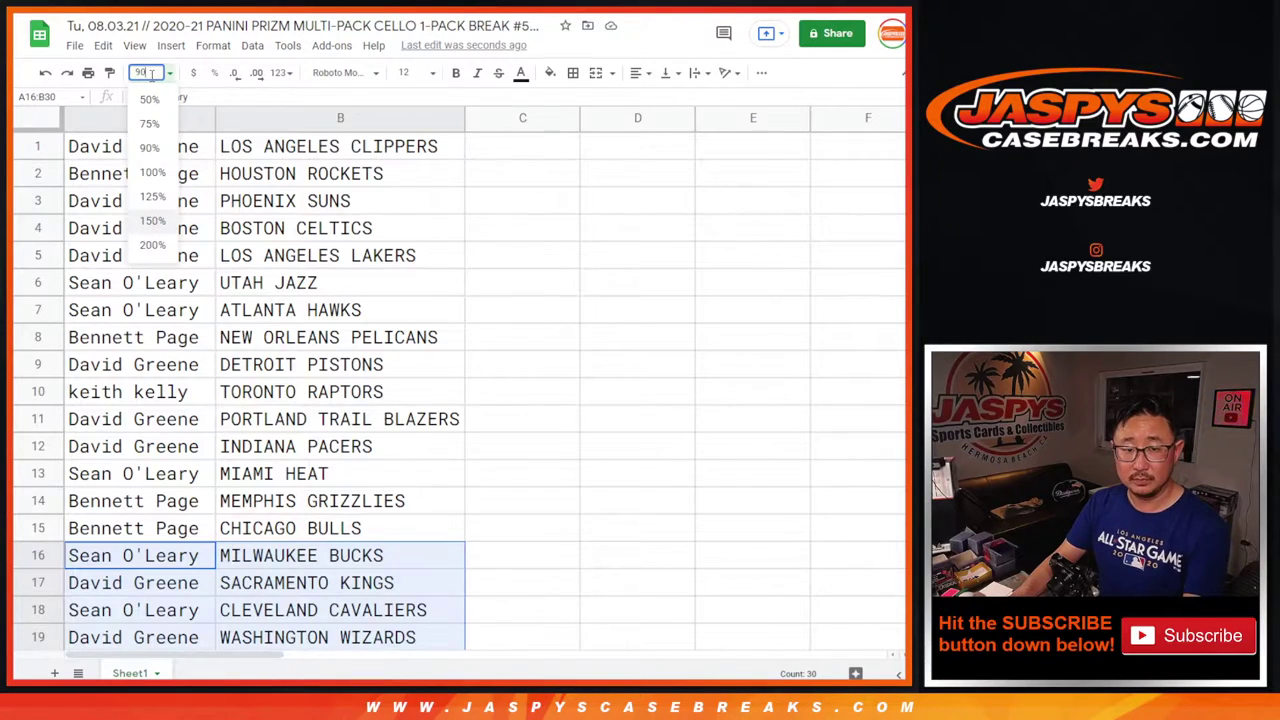
key(Return)
click(238, 115)
click(252, 45)
click(300, 70)
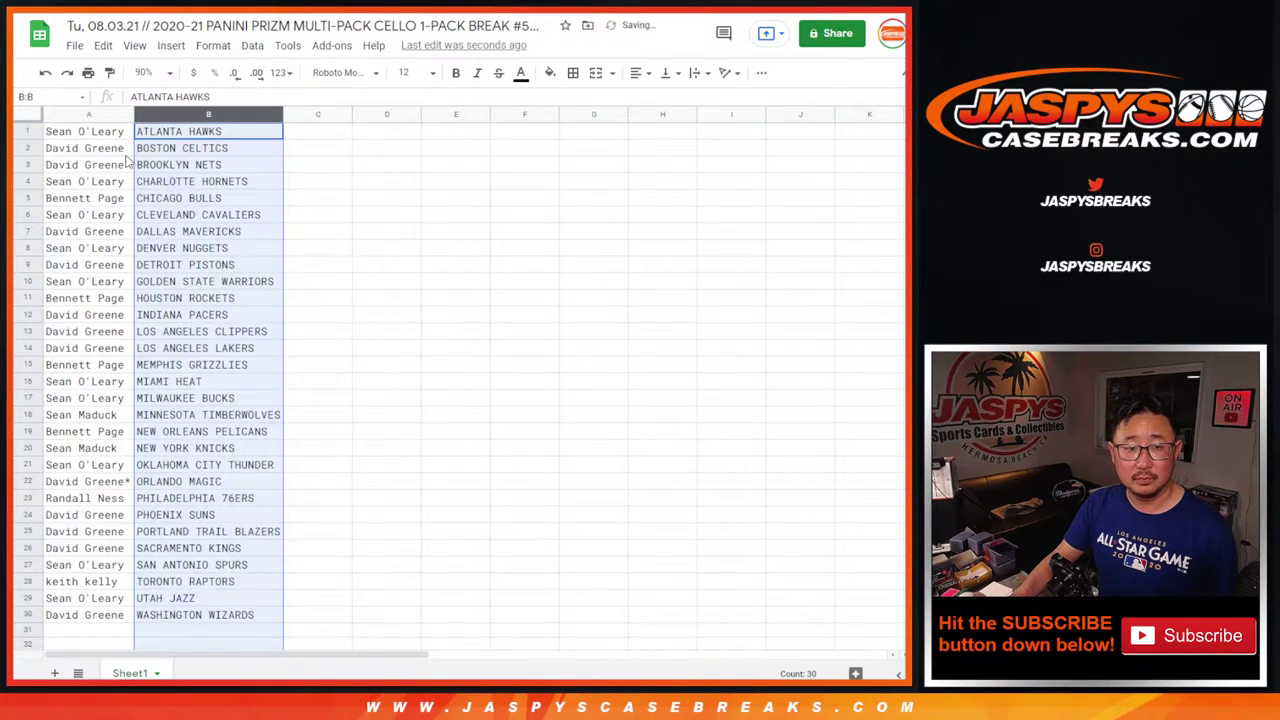
- Give every cell of the A1:B30 table borders and center its text
click(127, 164)
key(ctrl+a)
click(573, 72)
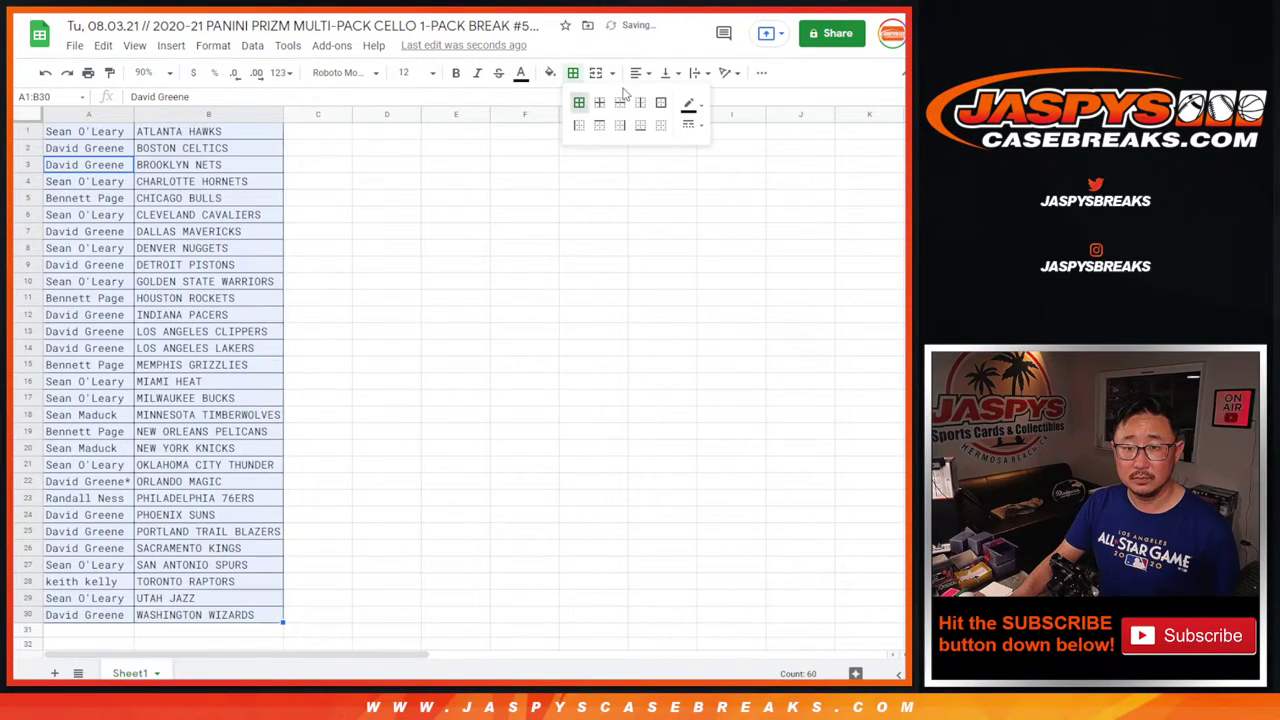
click(635, 72)
click(658, 100)
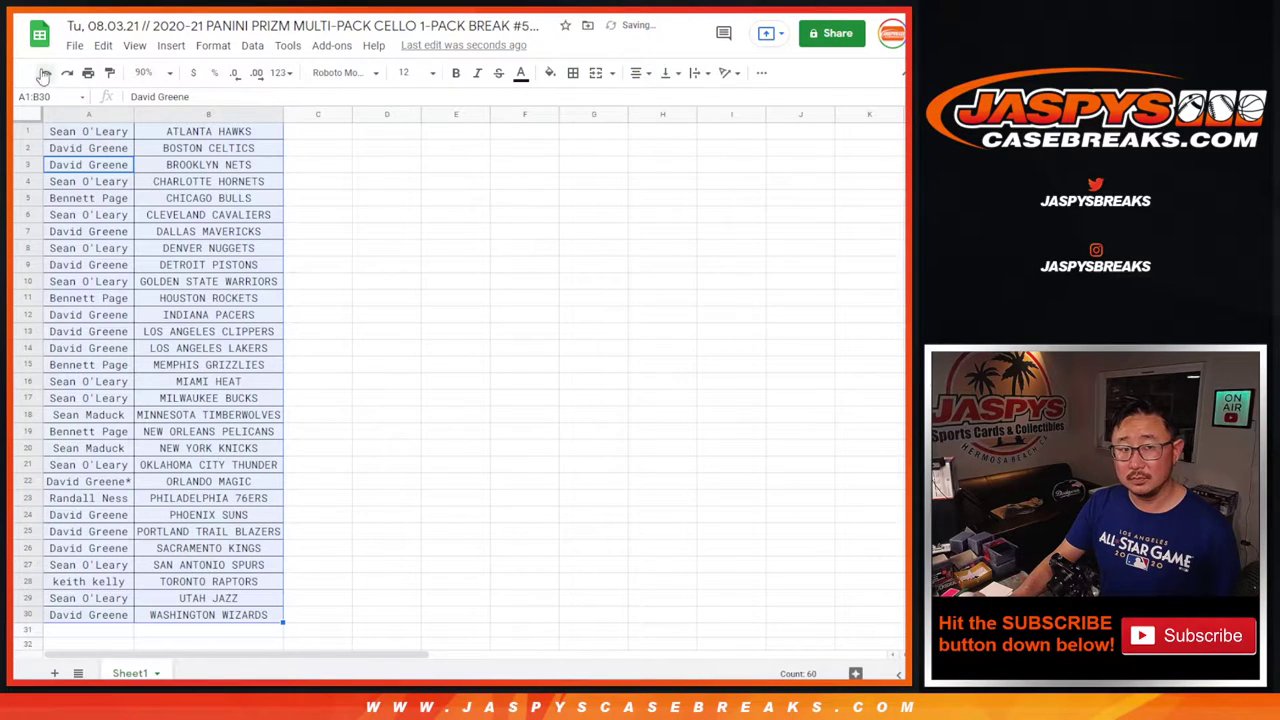
click(88, 72)
- Print the bordered pairings table as one portrait page through the Chrome print dialog
click(813, 213)
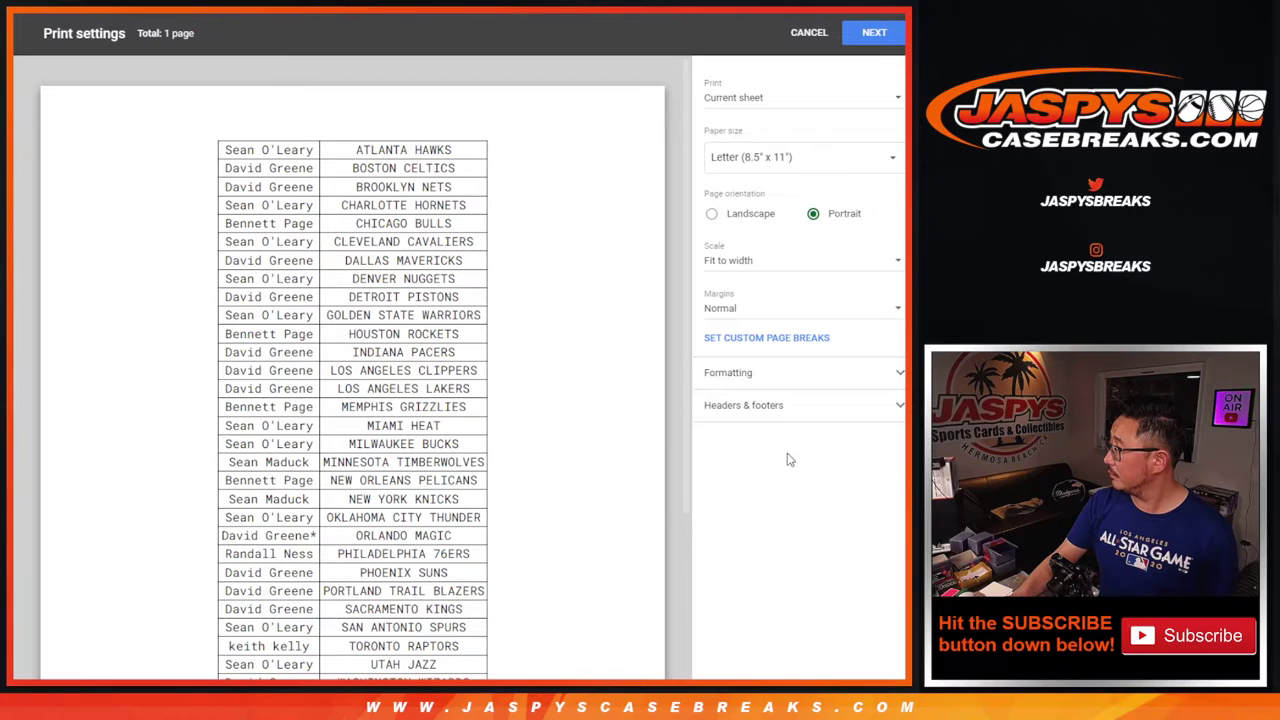
click(749, 406)
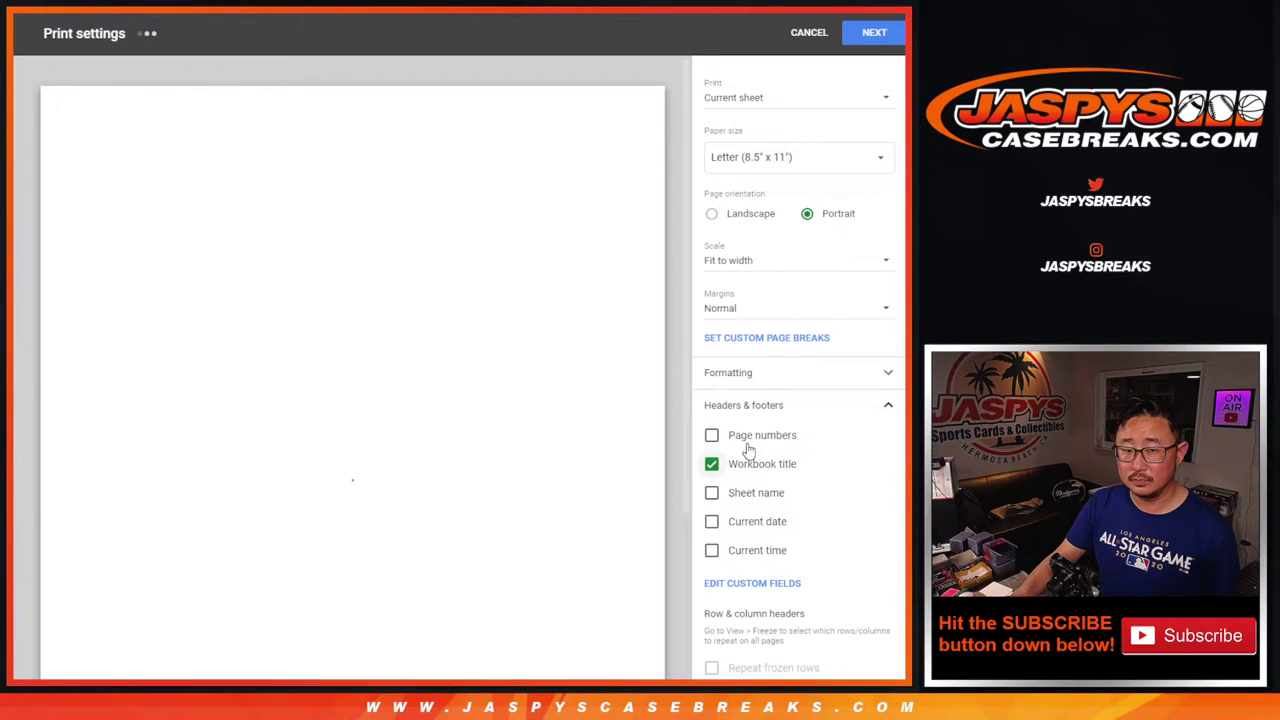
click(870, 36)
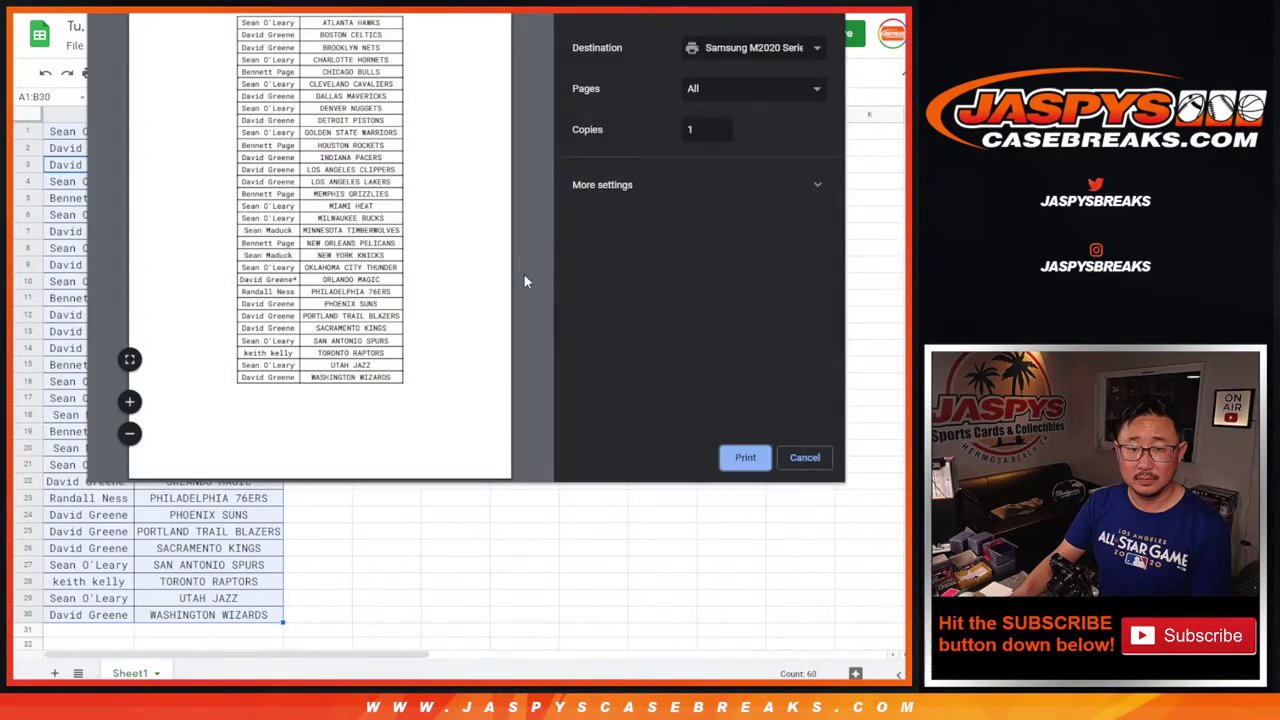
key(Return)
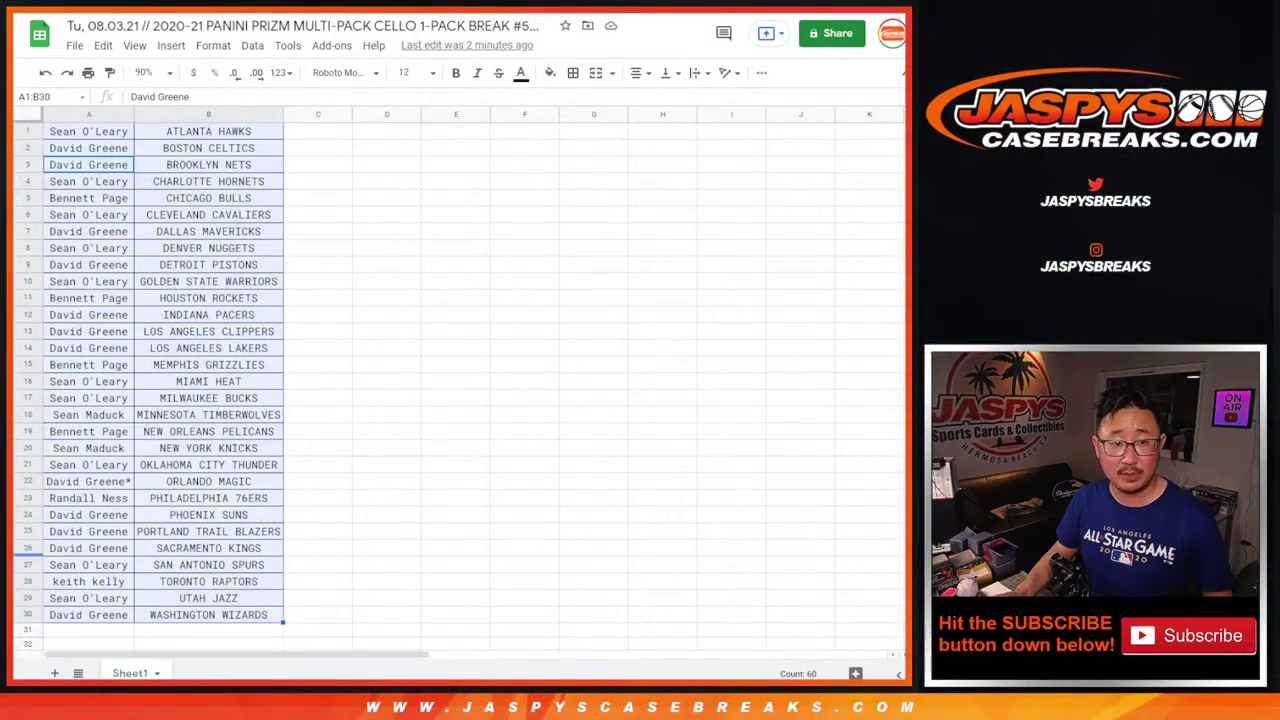
- Paste the 30 names from A1:A30 into the List Randomizer, then roll two dice for 3 and 2
click(98, 134)
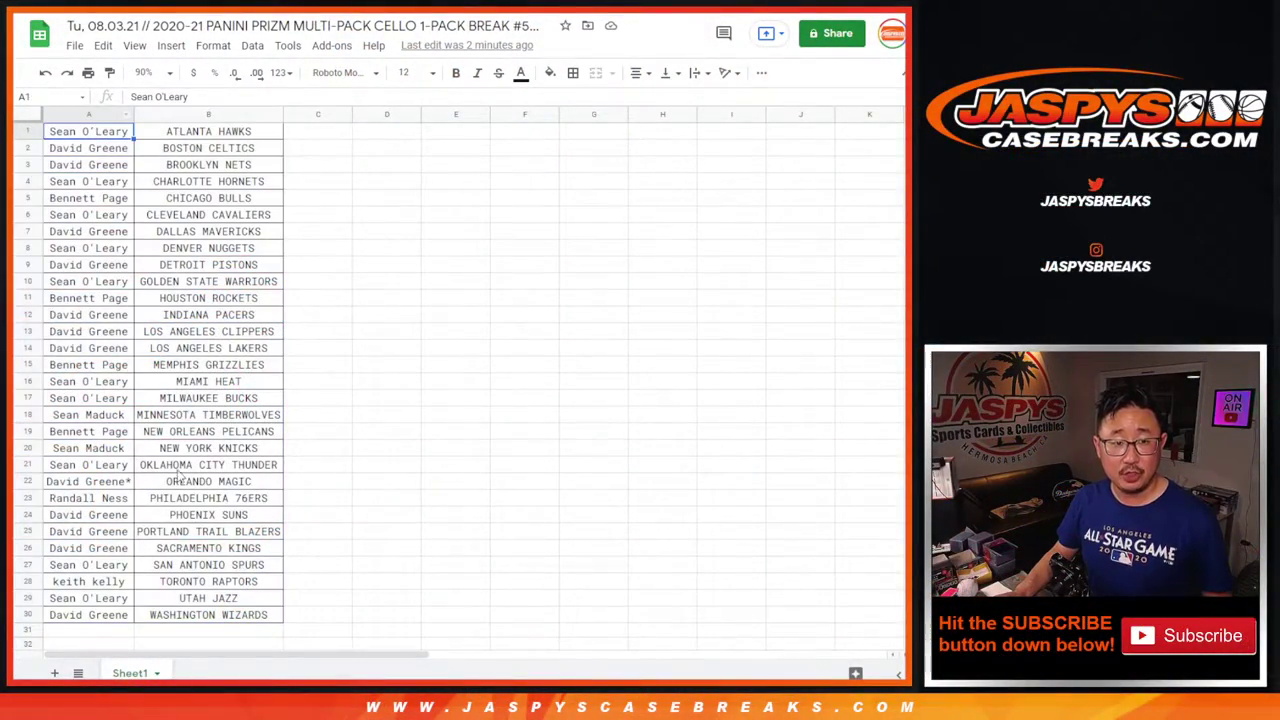
shift+click(112, 617)
key(ctrl+Tab)
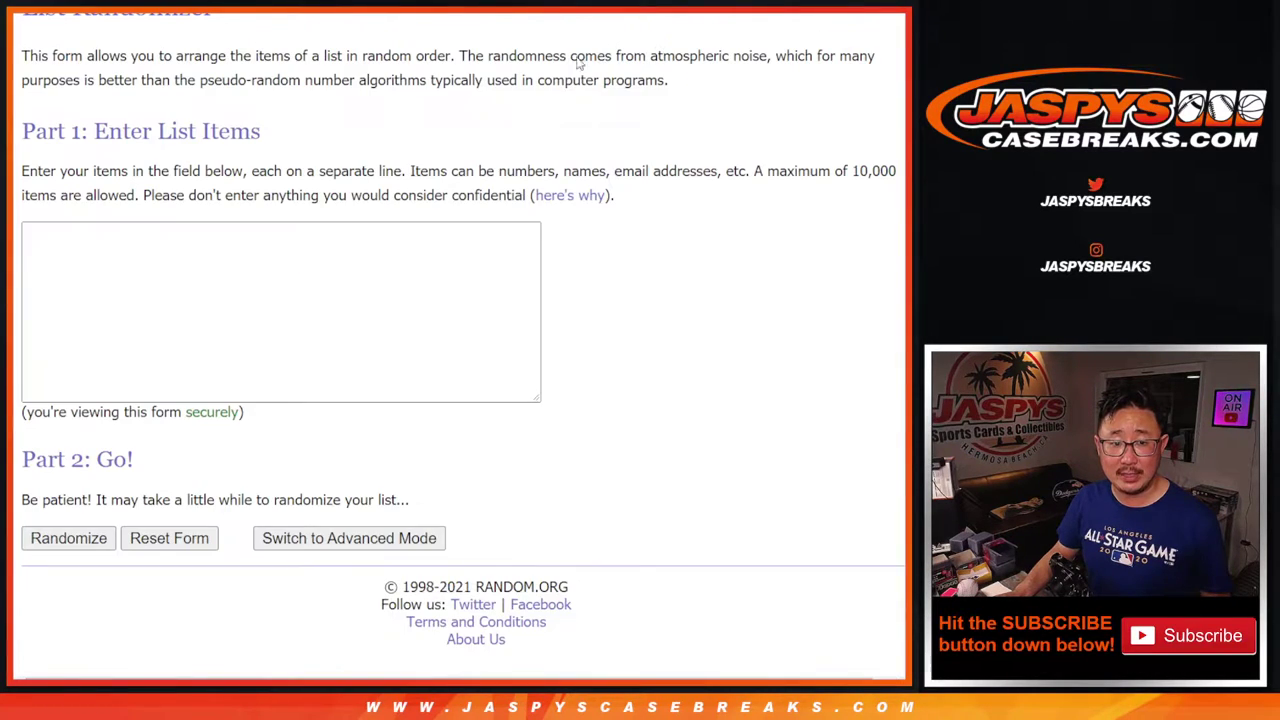
click(474, 281)
key(ctrl+v)
scroll(474, 281, up, 5)
key(ctrl+shift+Tab)
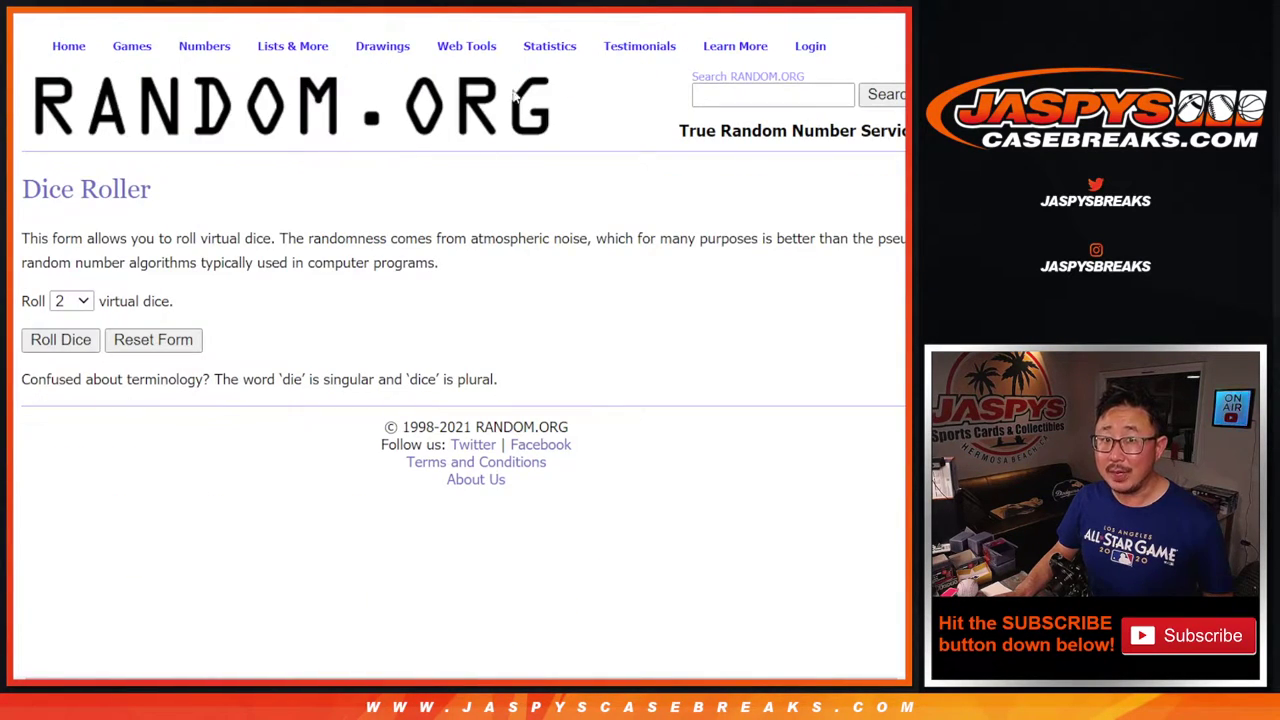
click(64, 341)
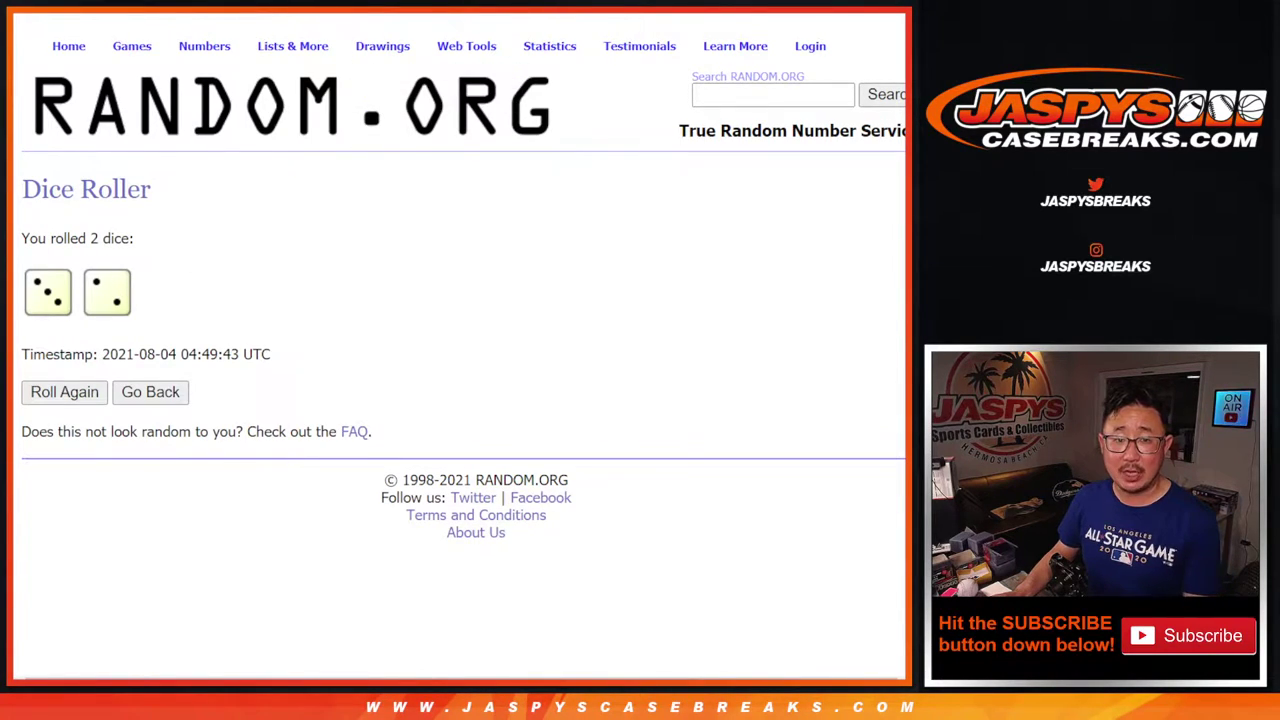
- Randomize the name list five times to match the dice total, then select the top seven names
key(ctrl+Tab)
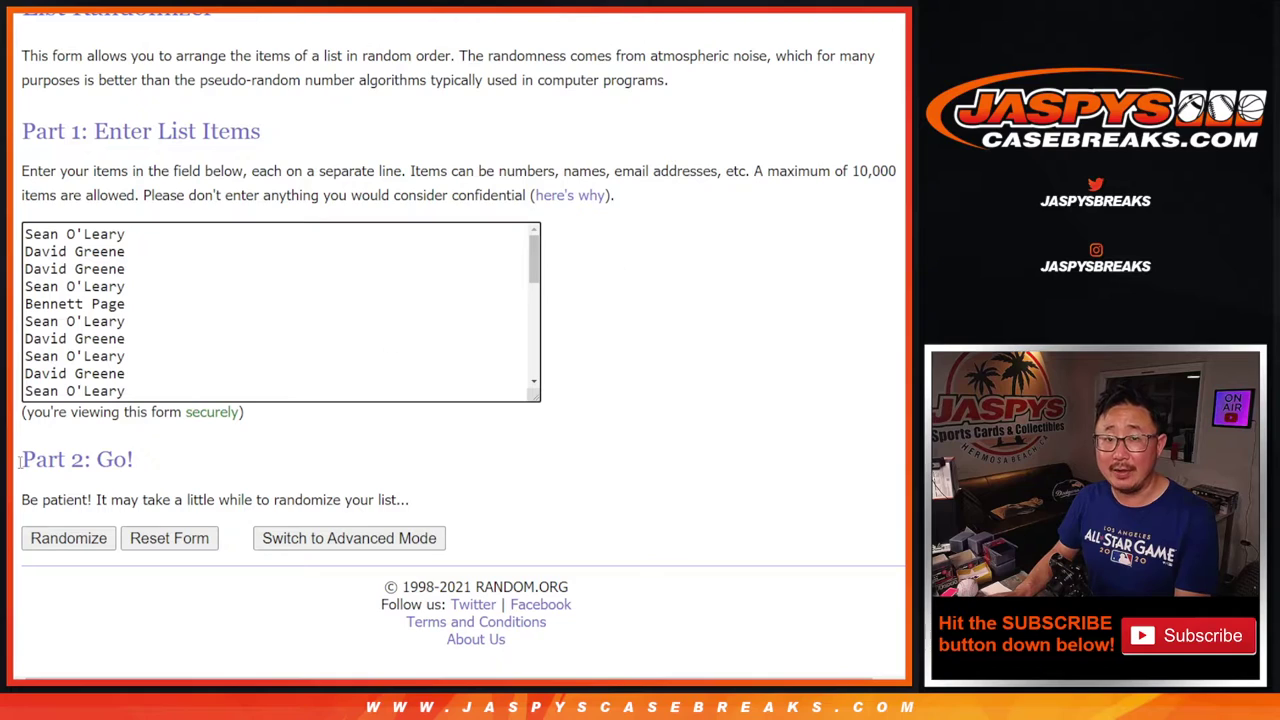
click(62, 540)
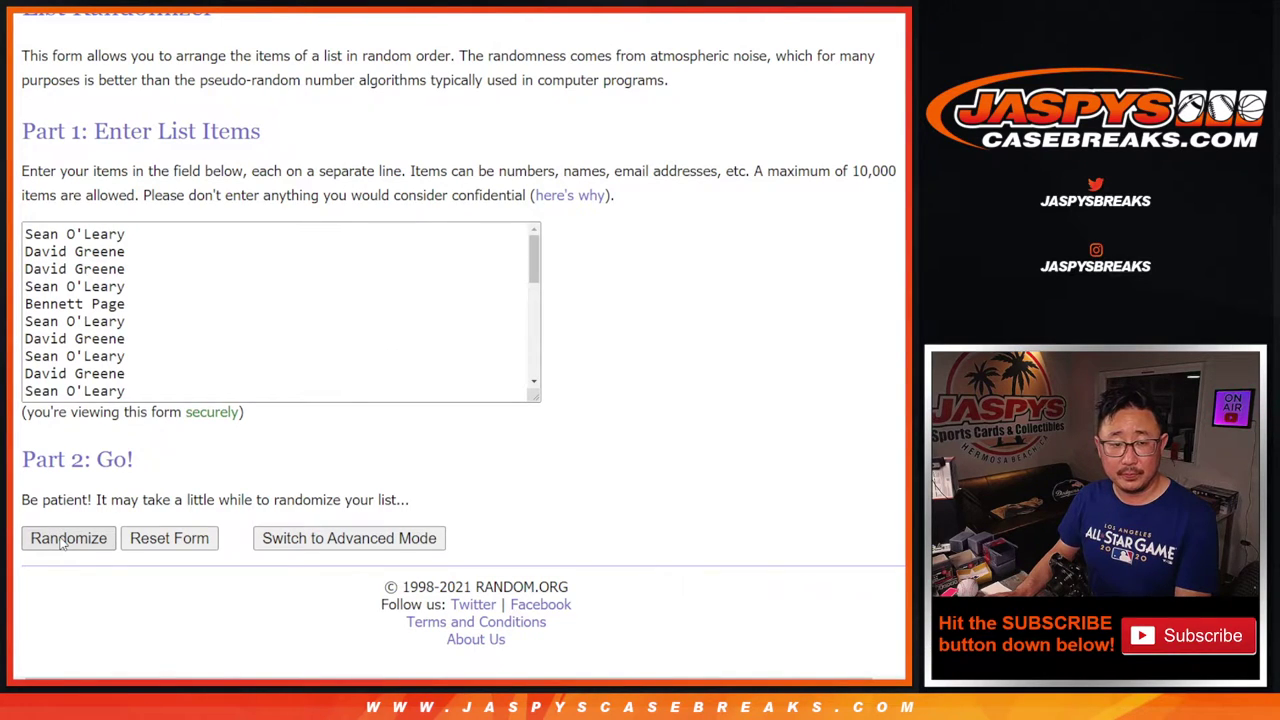
click(62, 540)
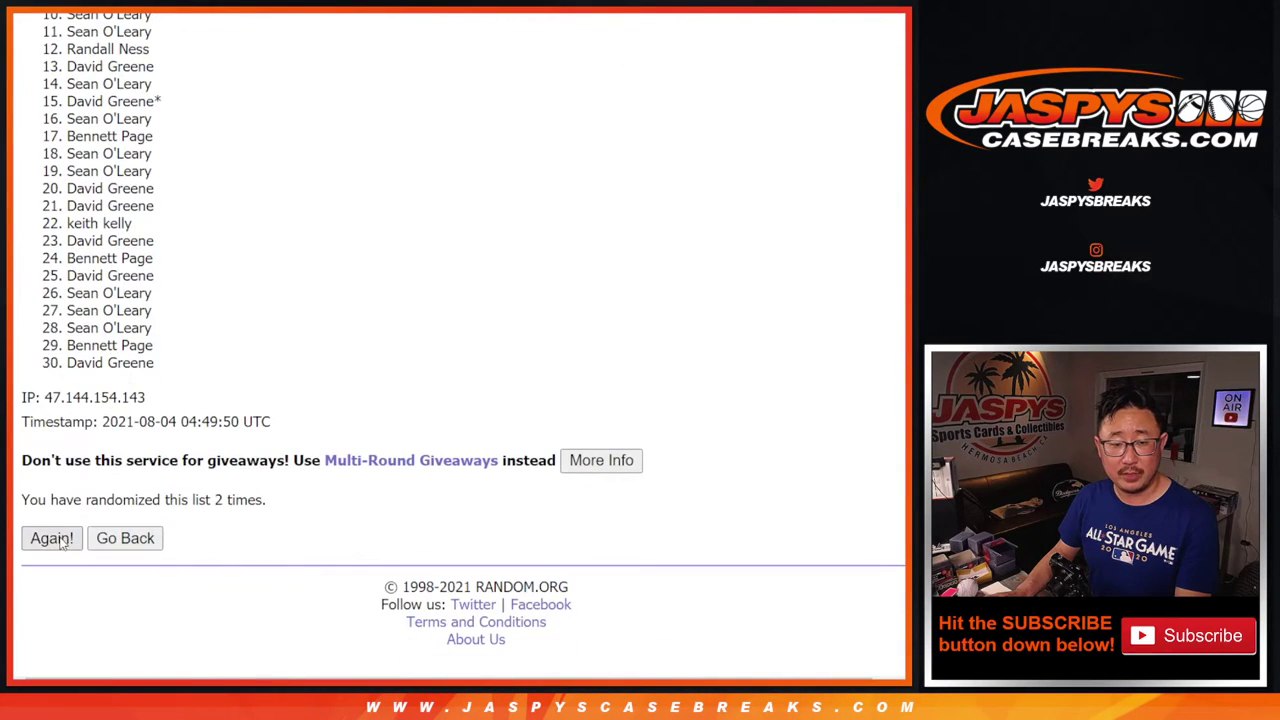
click(45, 540)
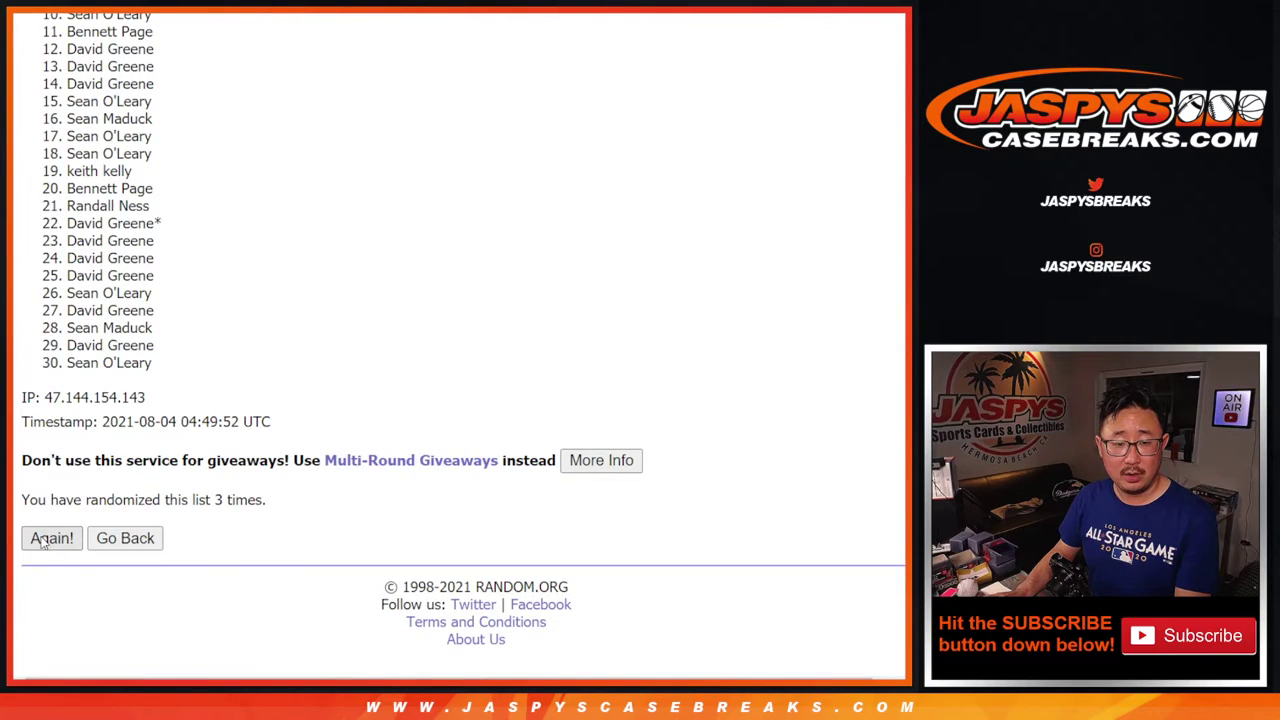
click(45, 540)
key(Return)
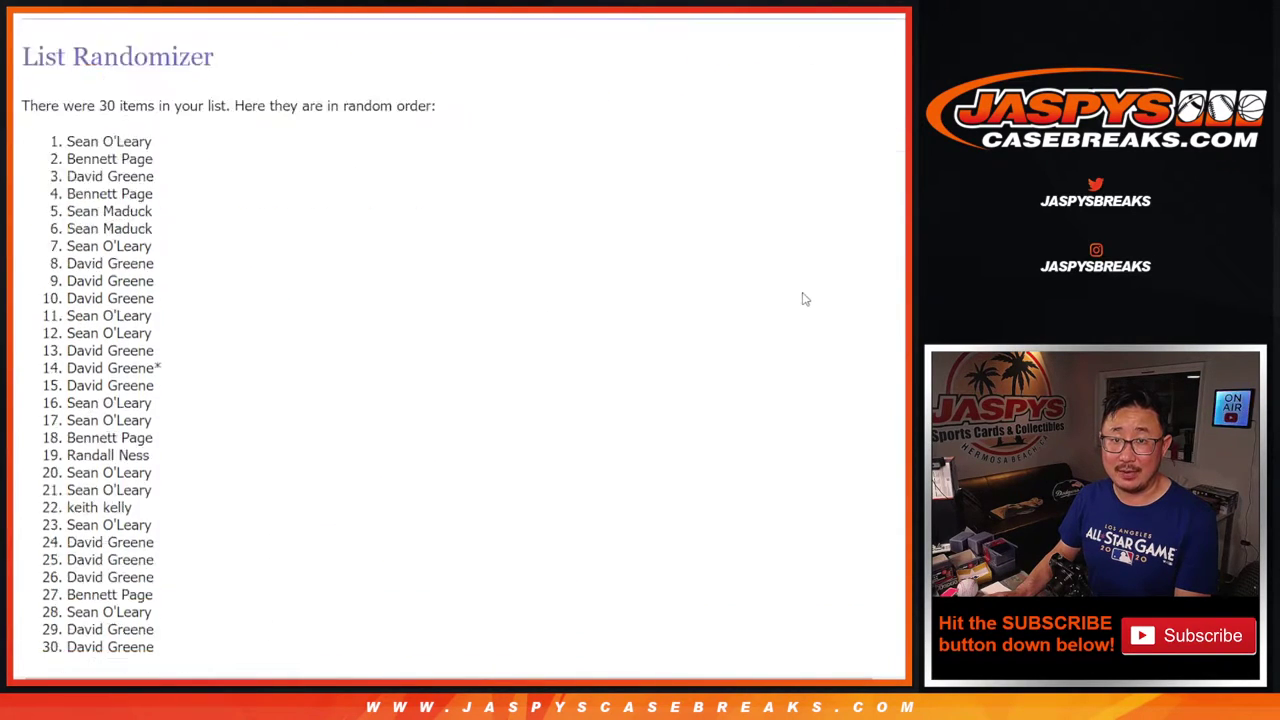
scroll(463, 334, up, 1)
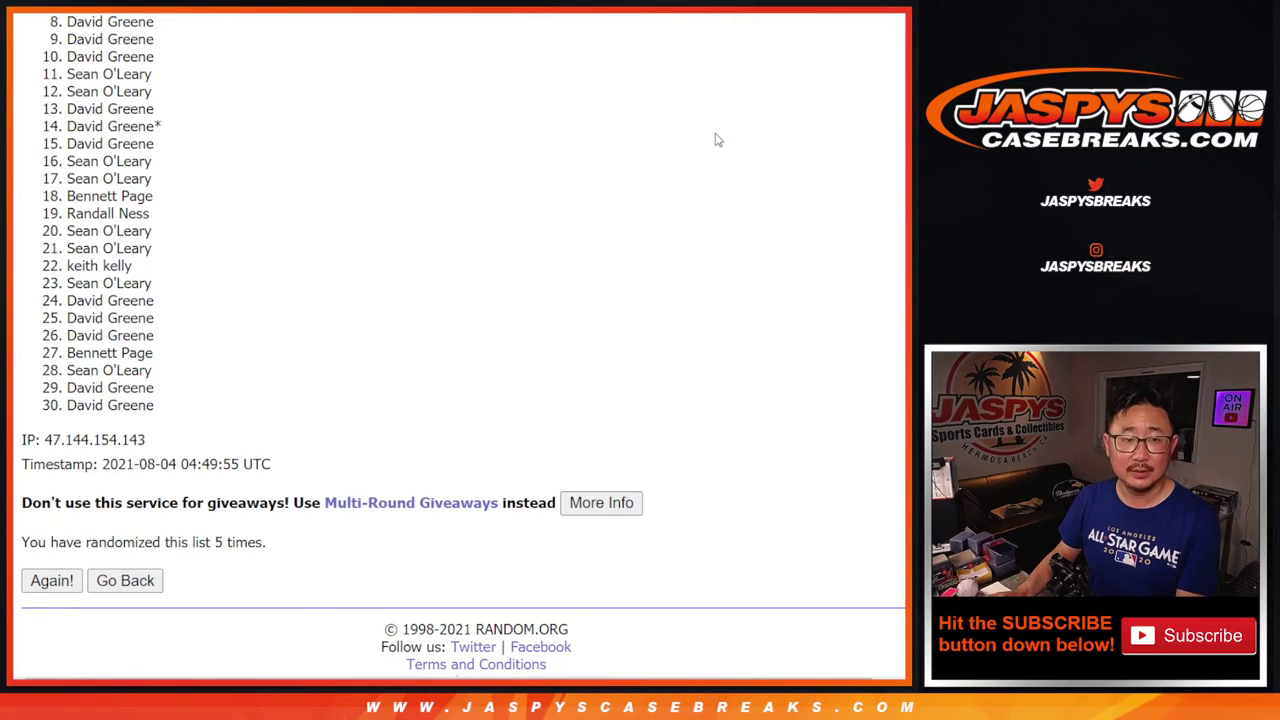
scroll(463, 345, up, 1)
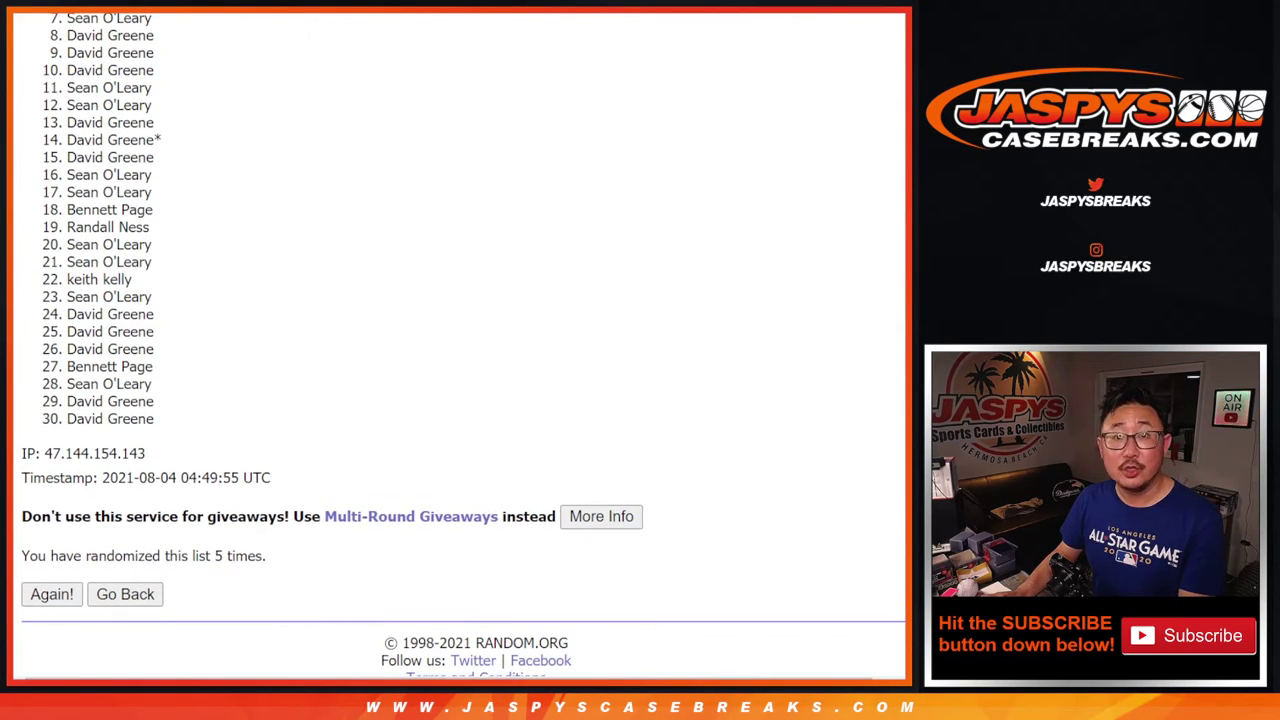
scroll(463, 345, up, 2)
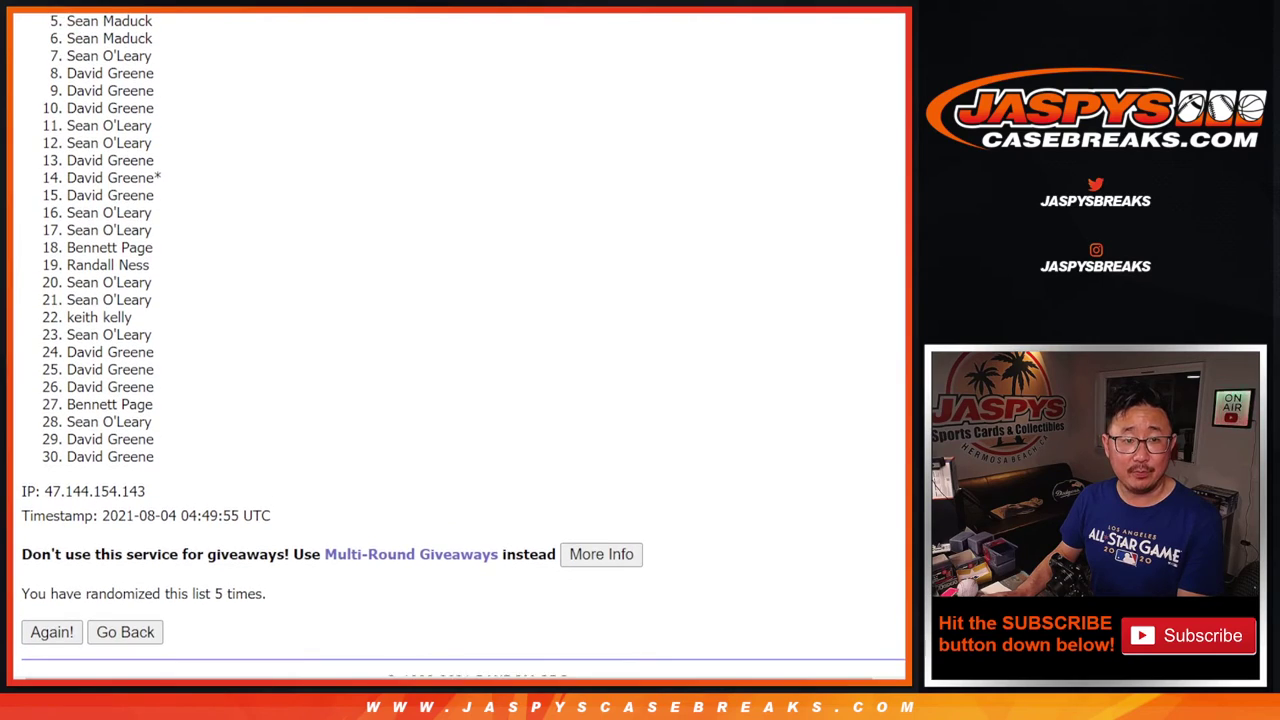
scroll(463, 345, up, 2)
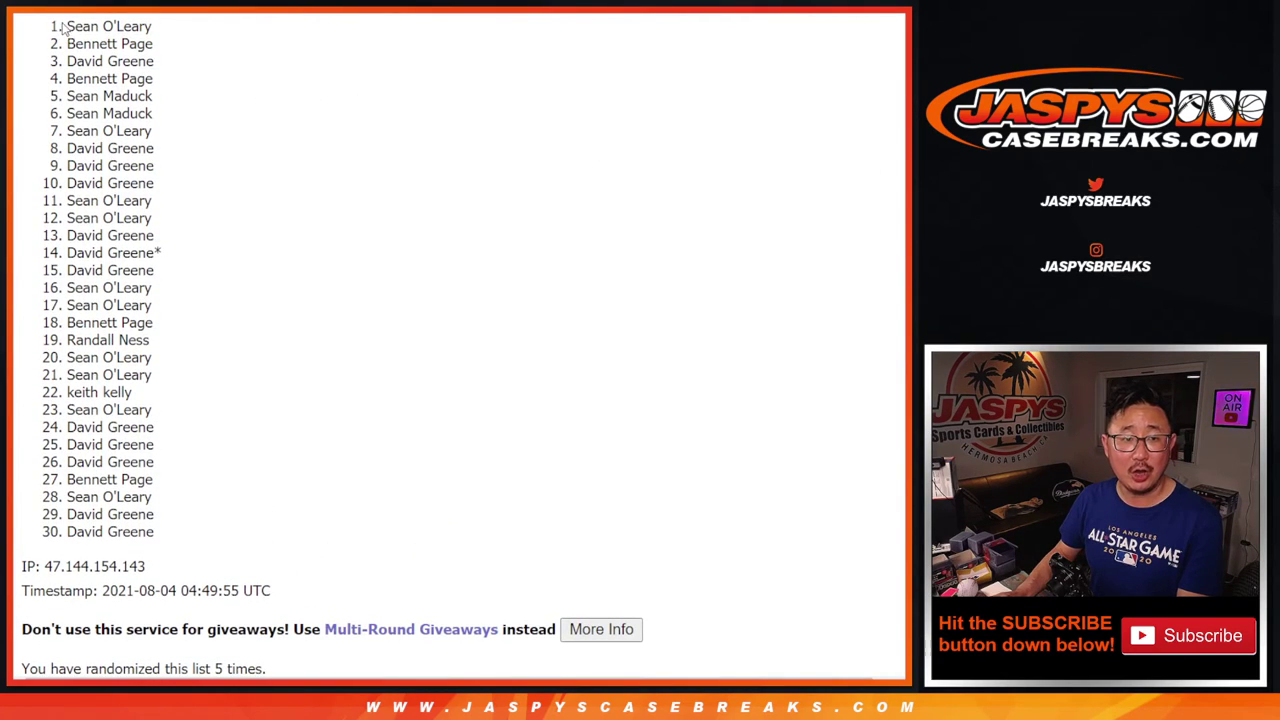
drag(62, 27, 183, 134)
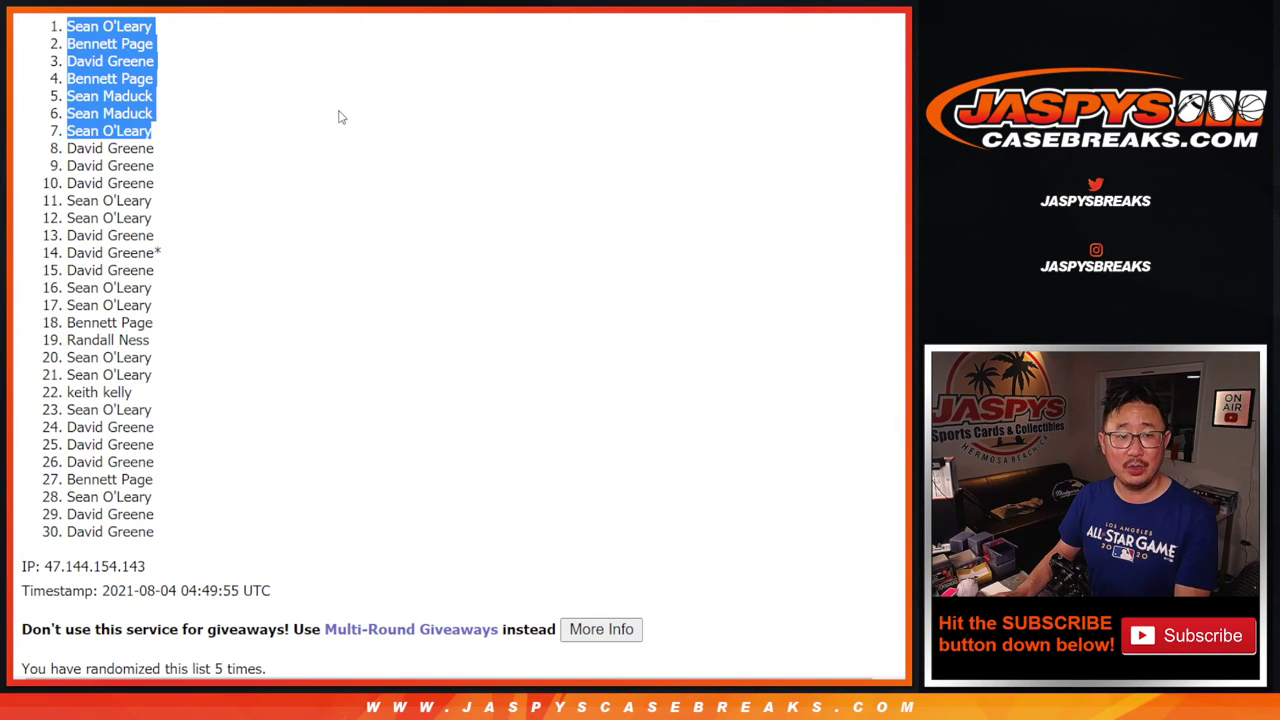